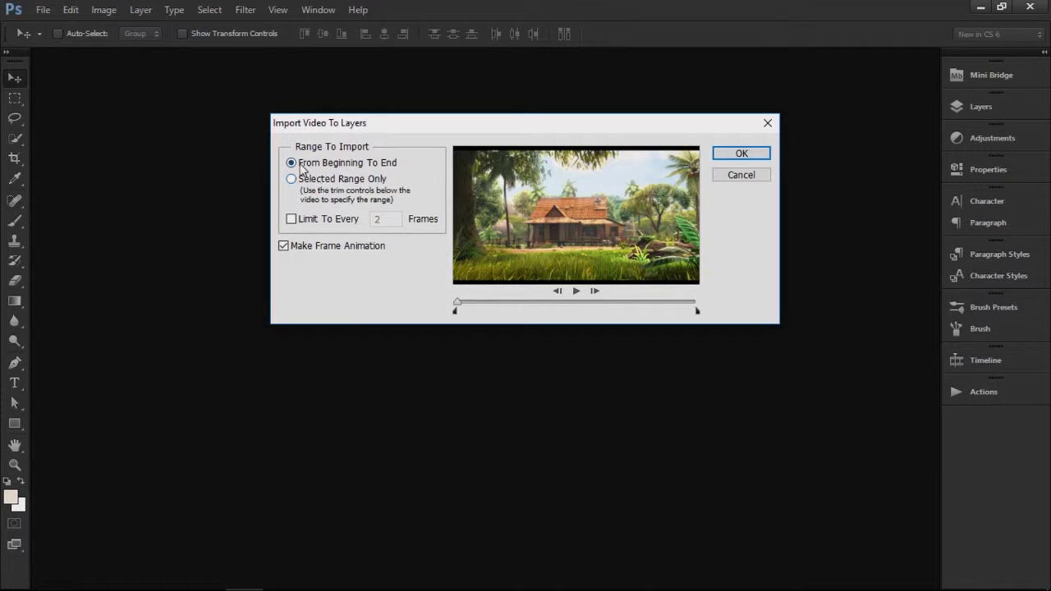
Import only a selected range of the video as a frame animation, trimmed from the woman at the microphones to the shirtless man's shot.
click(291, 180)
drag(458, 305, 532, 303)
drag(456, 317, 531, 317)
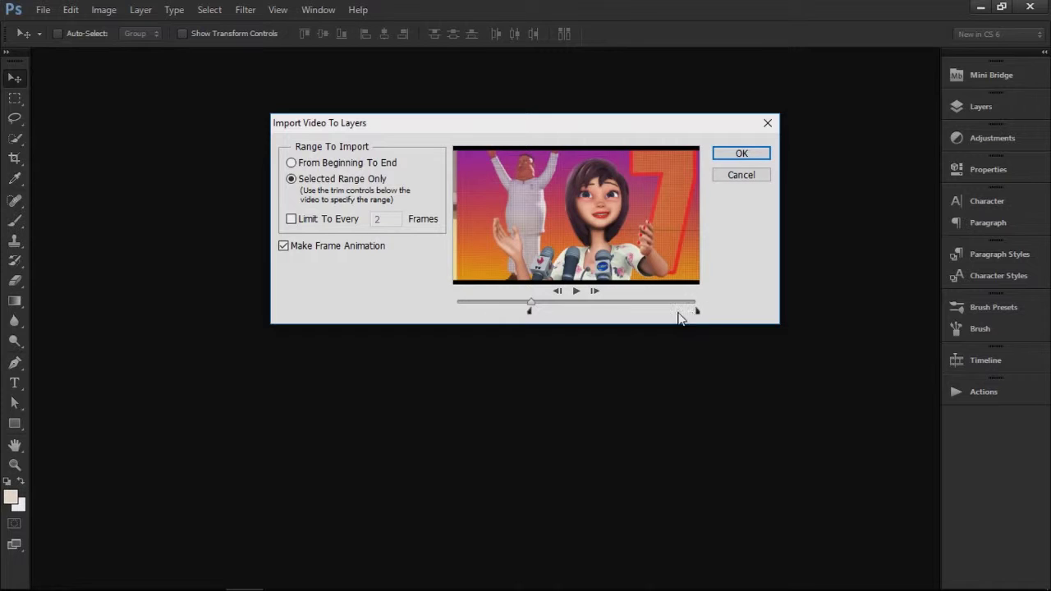
click(534, 303)
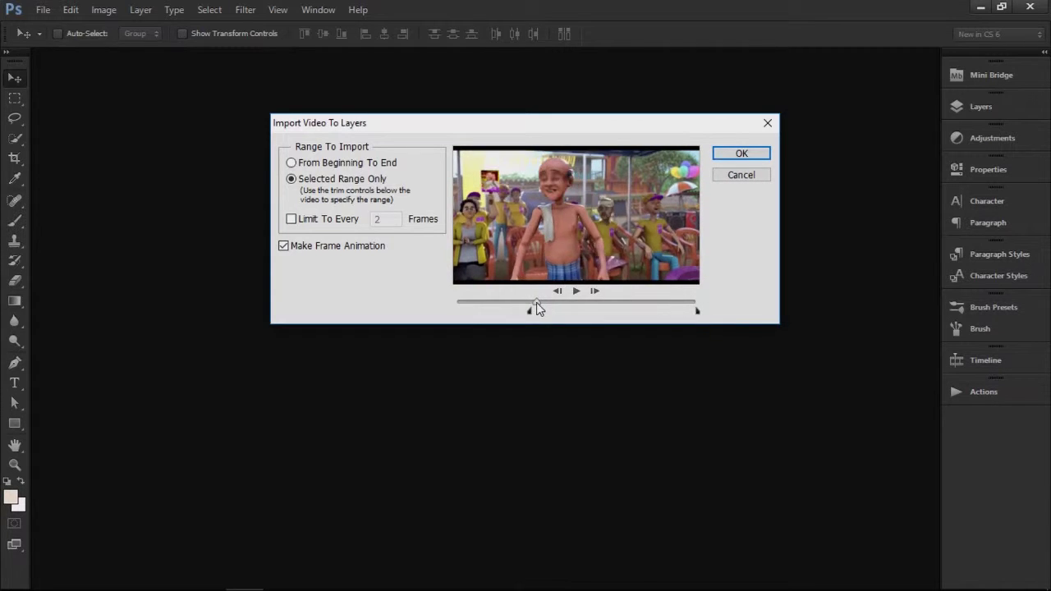
drag(697, 311, 536, 310)
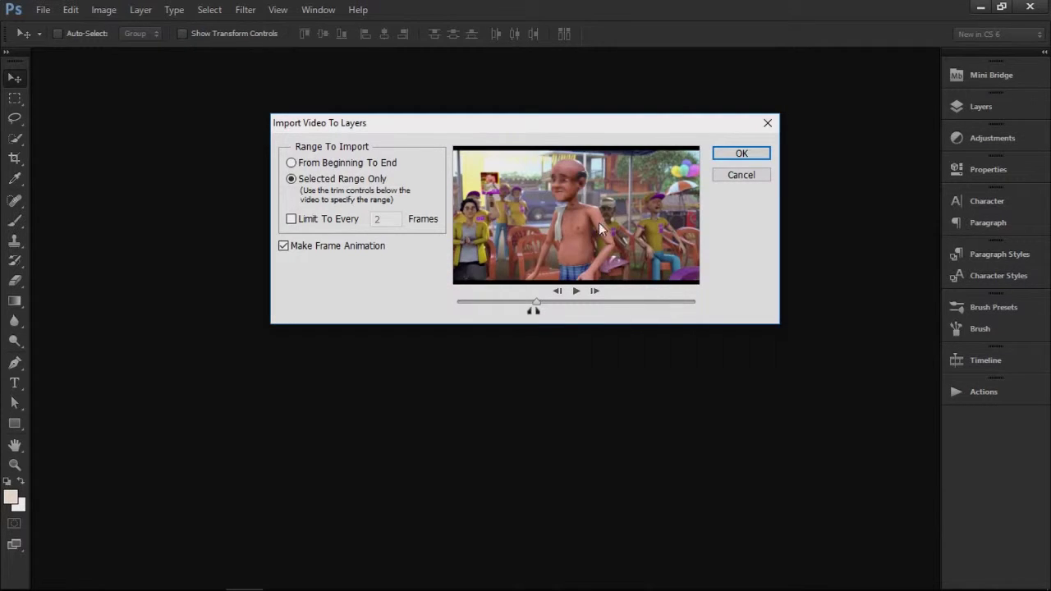
click(282, 247)
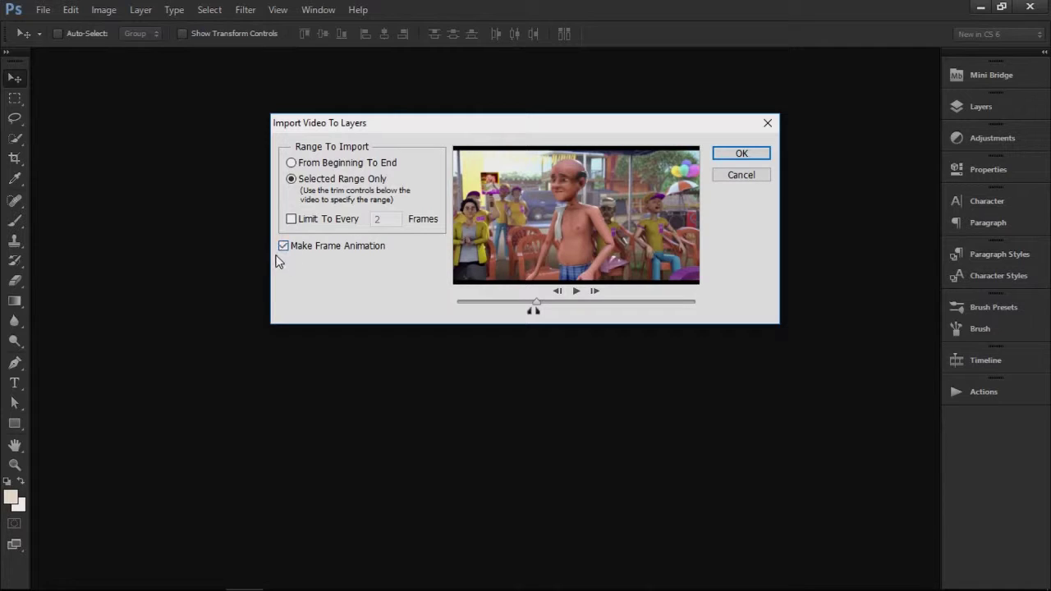
click(741, 155)
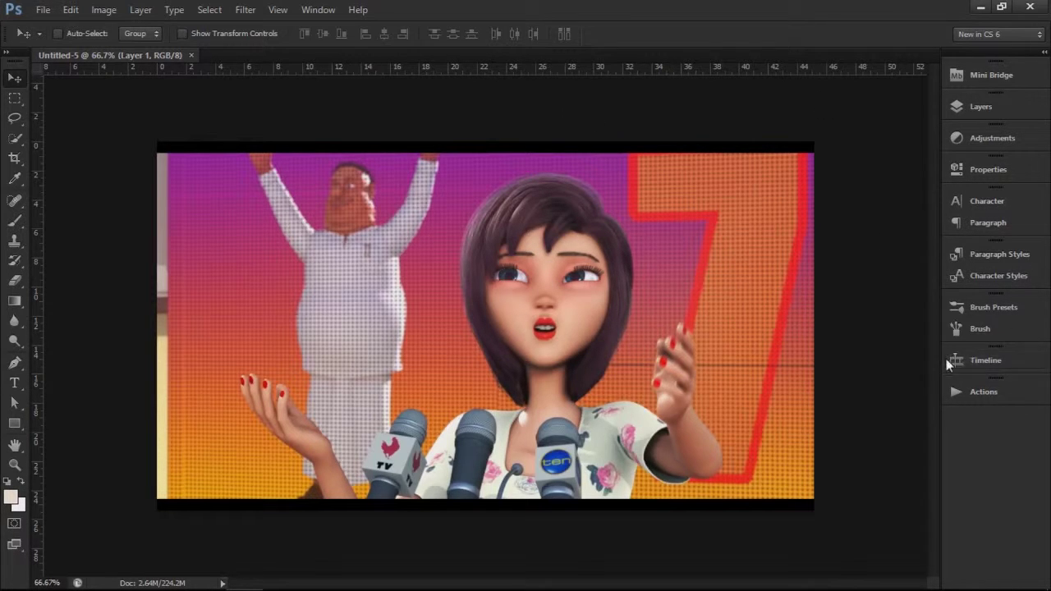
Open the timeline, look through the imported frames to the last one, and play back the animation.
click(985, 361)
mouse_move(840, 422)
mouse_down()
mouse_move(922, 422)
mouse_move(838, 423)
mouse_up()
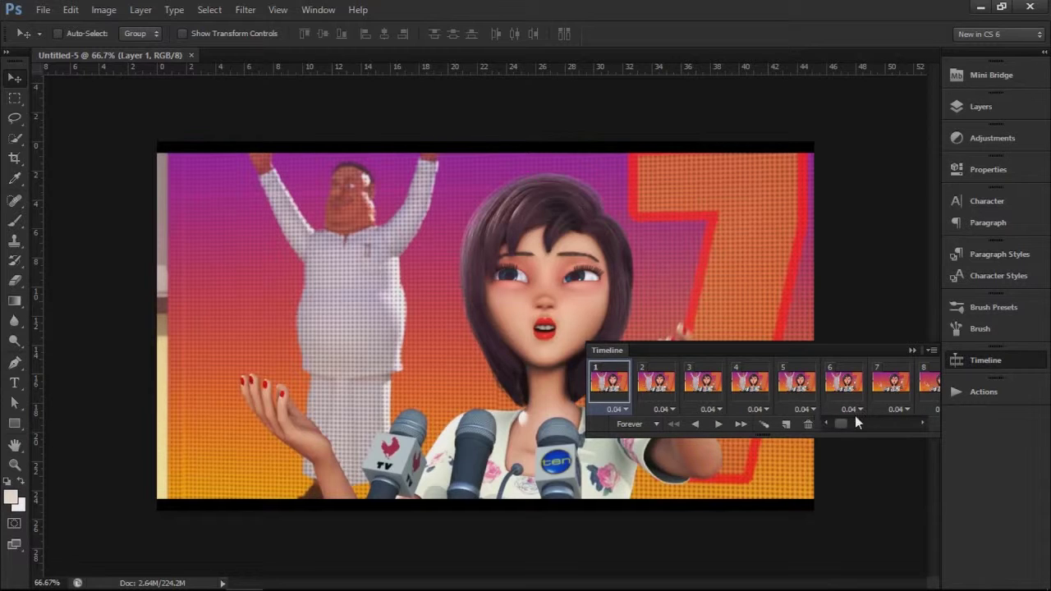
drag(842, 424, 922, 425)
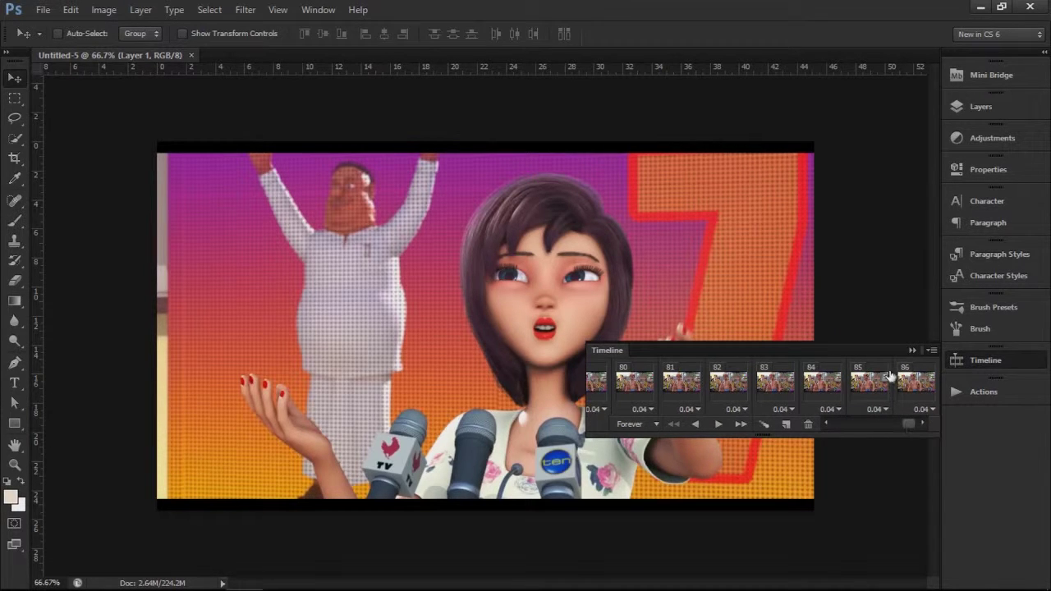
click(718, 424)
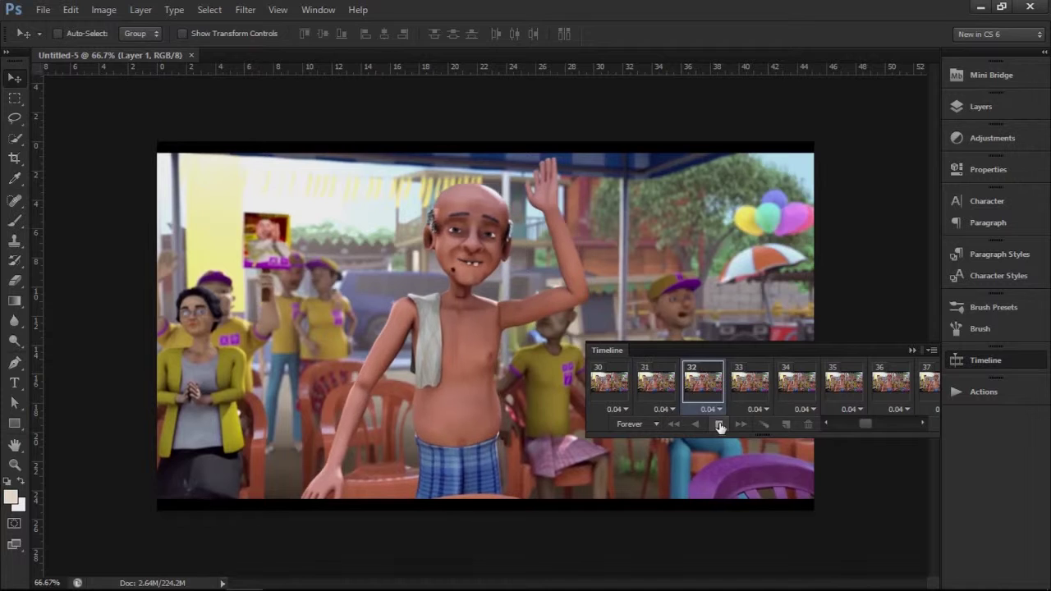
click(719, 424)
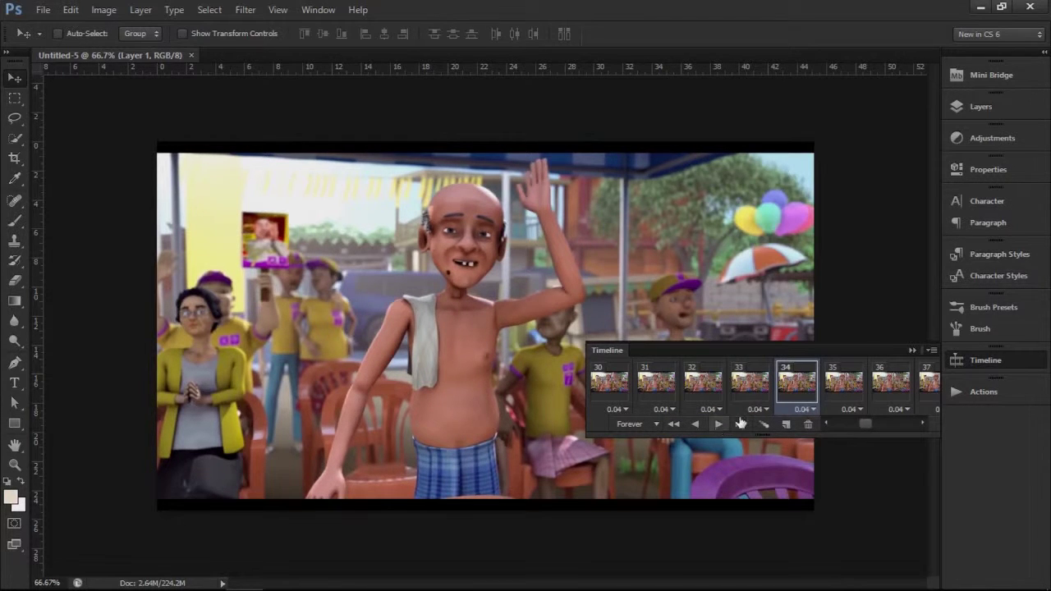
Delete the first eight frames, which show the woman at the microphones, from the start of the animation.
drag(868, 424, 827, 428)
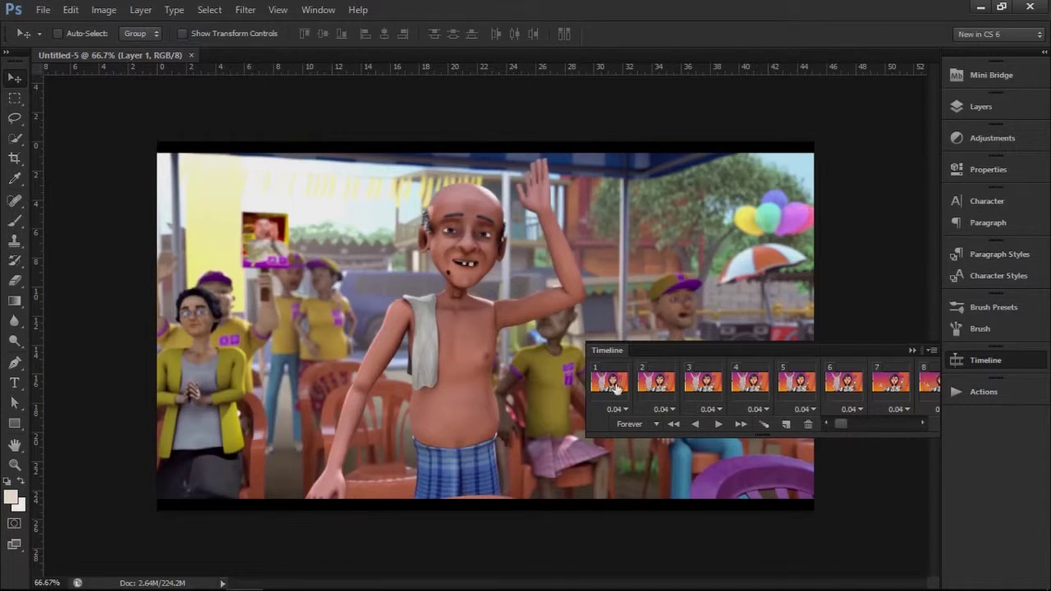
drag(841, 424, 827, 425)
click(853, 382)
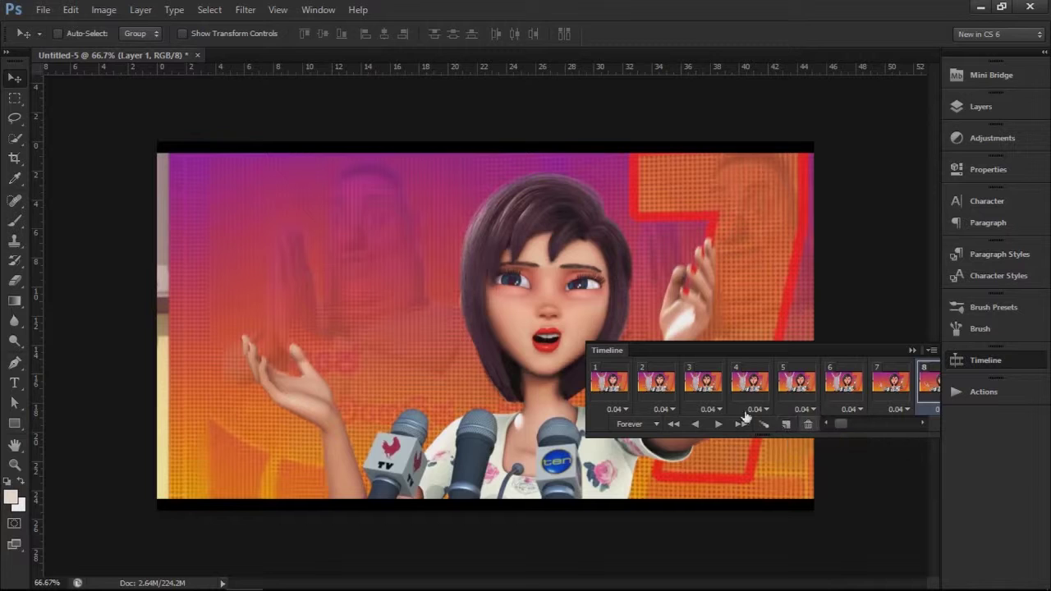
shift+click(600, 386)
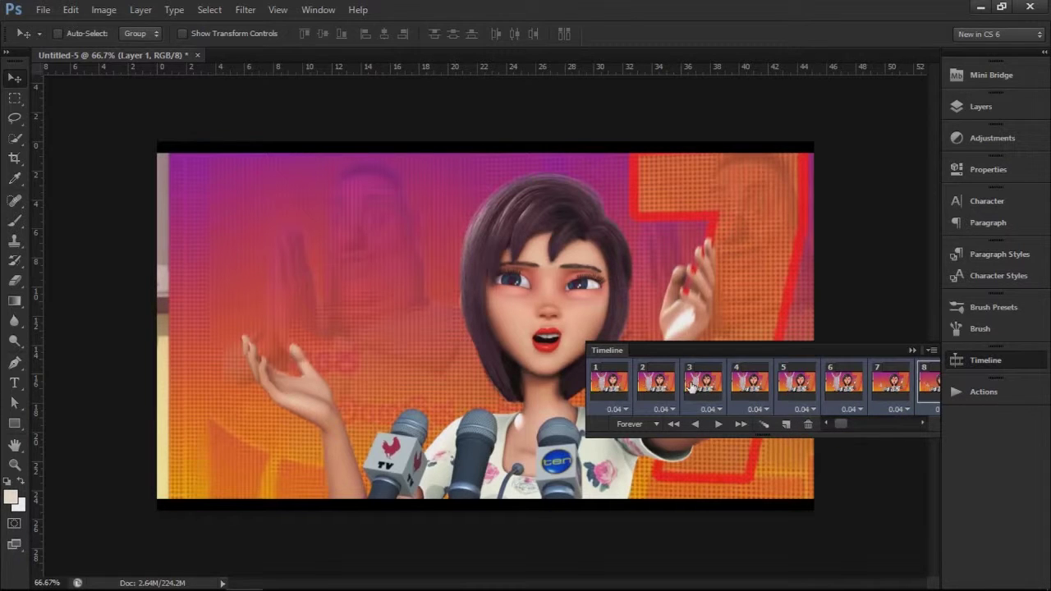
click(809, 408)
click(814, 411)
drag(813, 386, 811, 419)
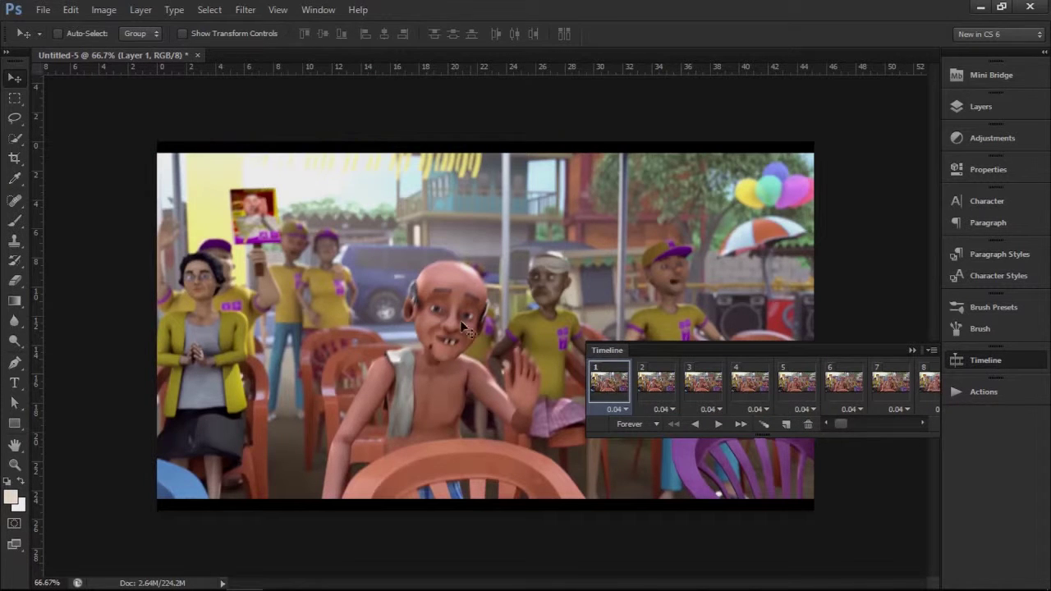
Play the animation repeatedly, including once from the first frame, to find where the waving motion should end.
click(717, 425)
click(719, 425)
click(718, 426)
click(719, 425)
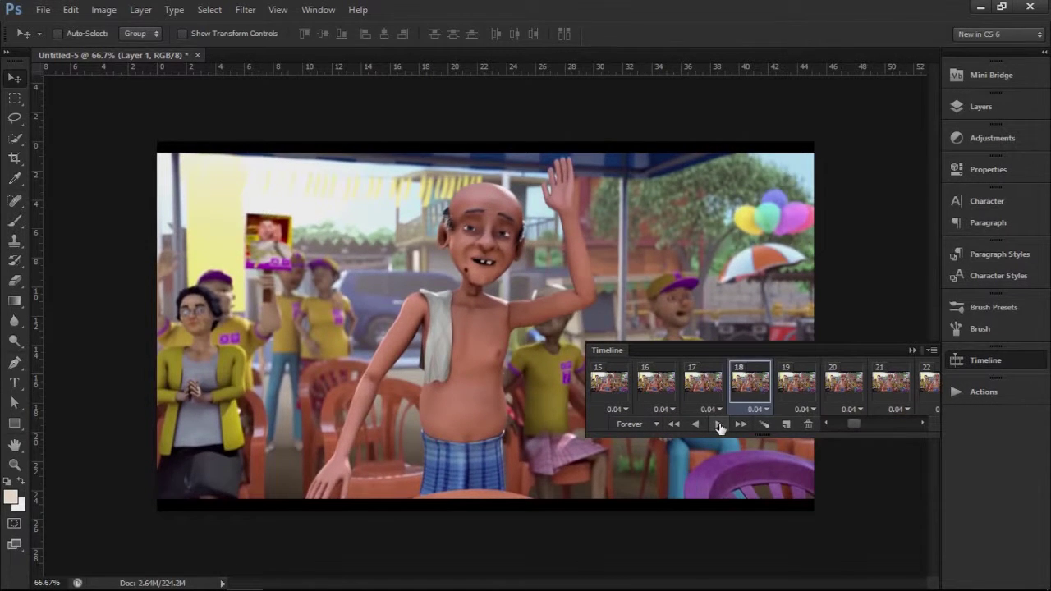
click(719, 425)
click(718, 426)
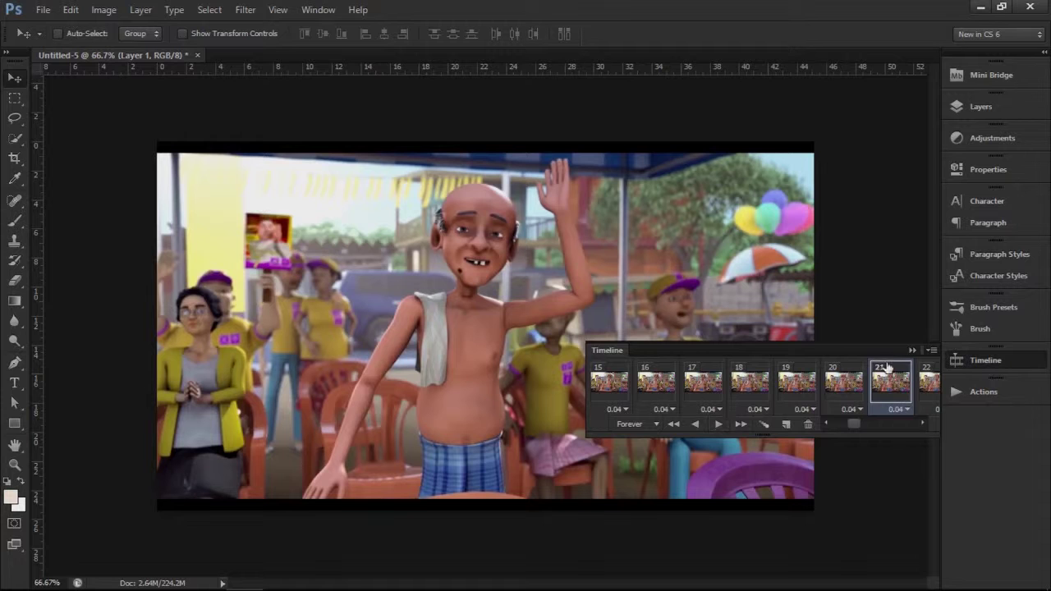
click(672, 424)
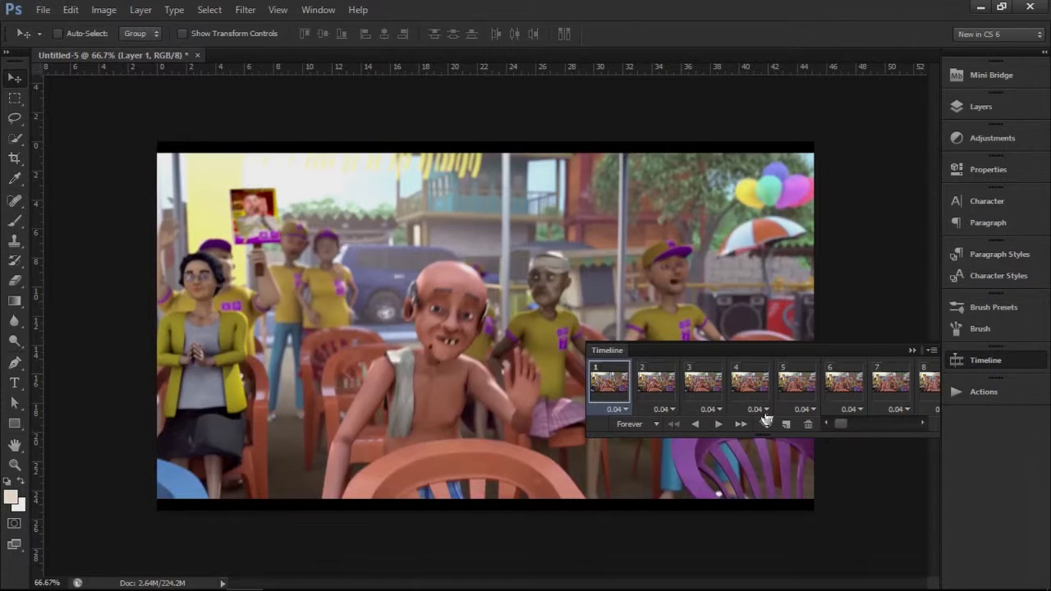
click(718, 426)
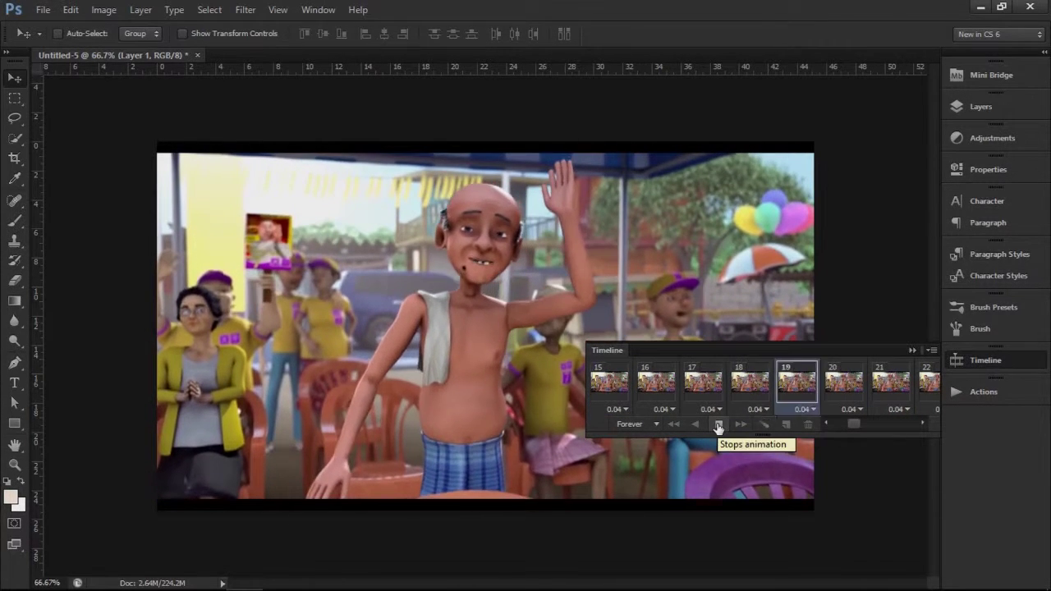
click(718, 425)
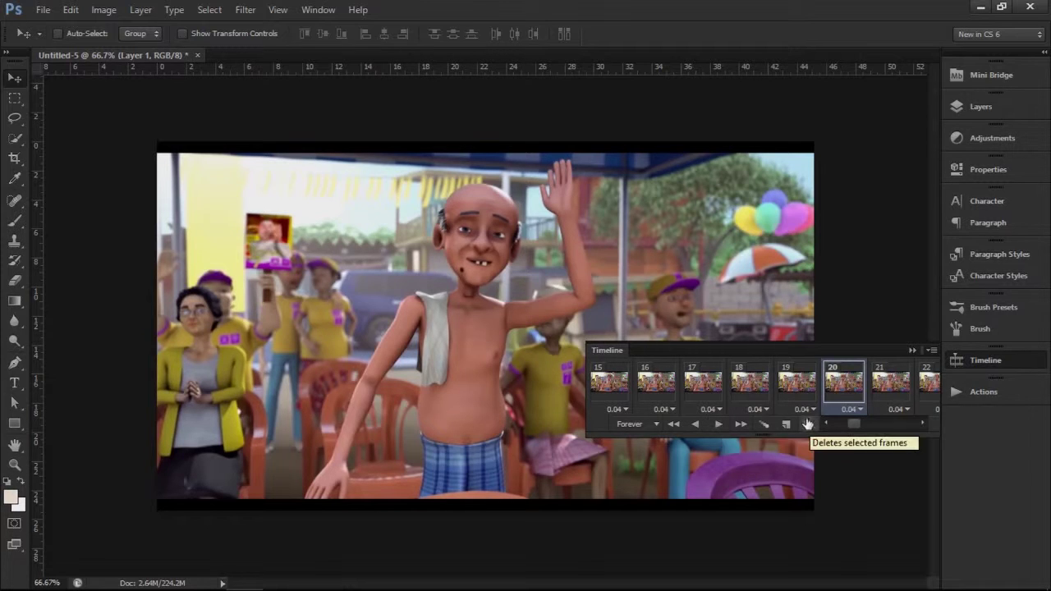
Delete frames 22 through 78 from the end of the animation and preview the shortened loop.
click(925, 384)
drag(854, 422, 907, 422)
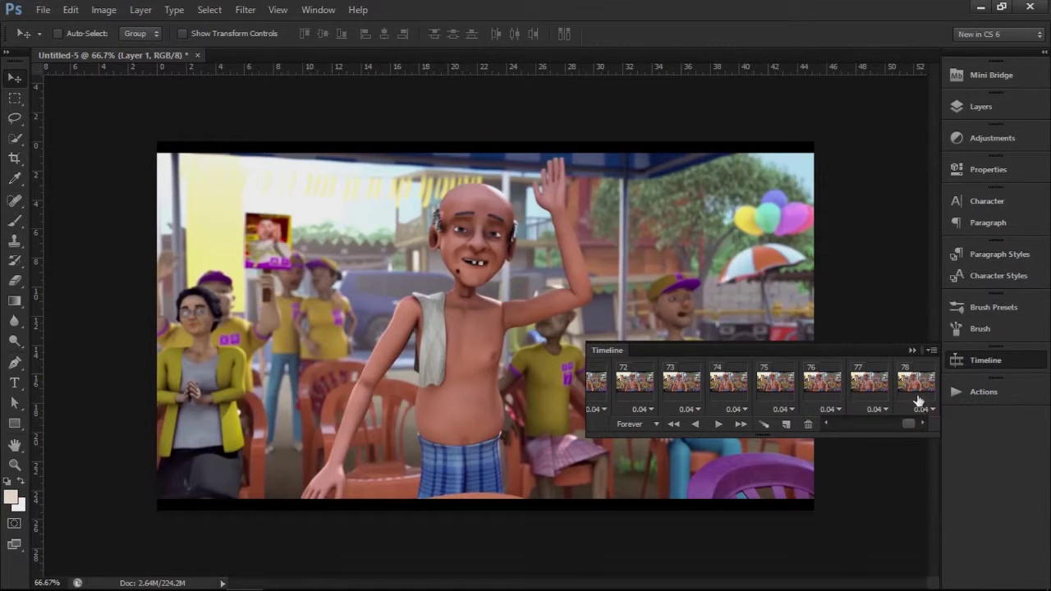
shift+click(918, 400)
drag(775, 396, 809, 424)
drag(902, 423, 809, 422)
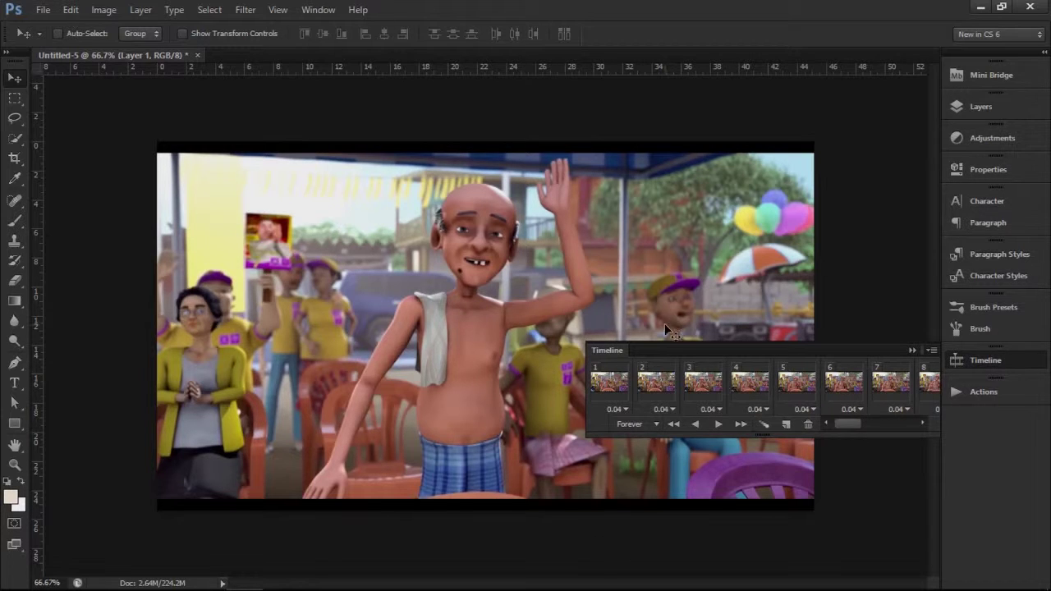
click(718, 425)
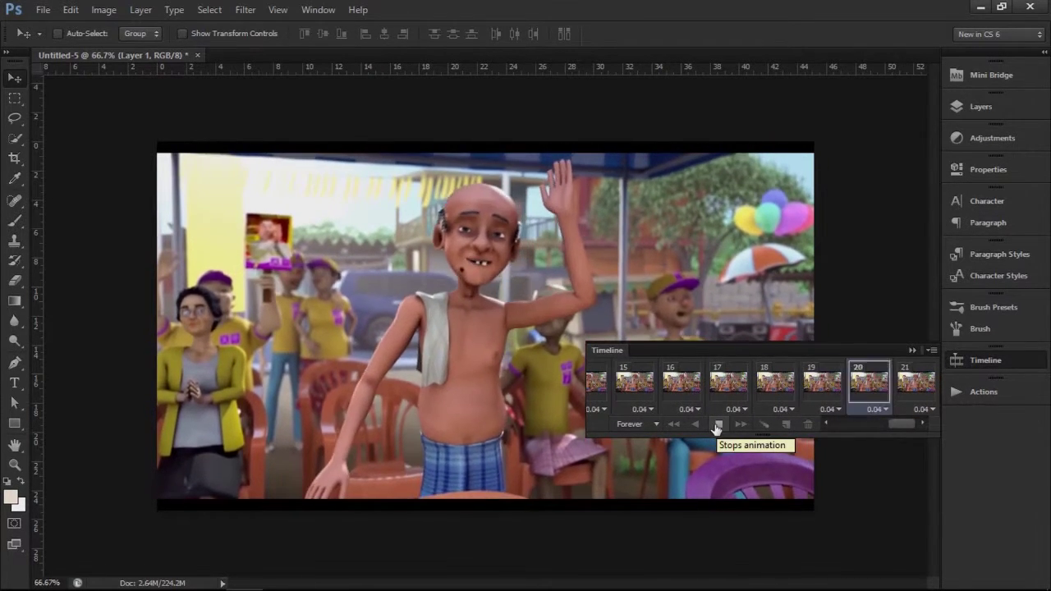
click(718, 425)
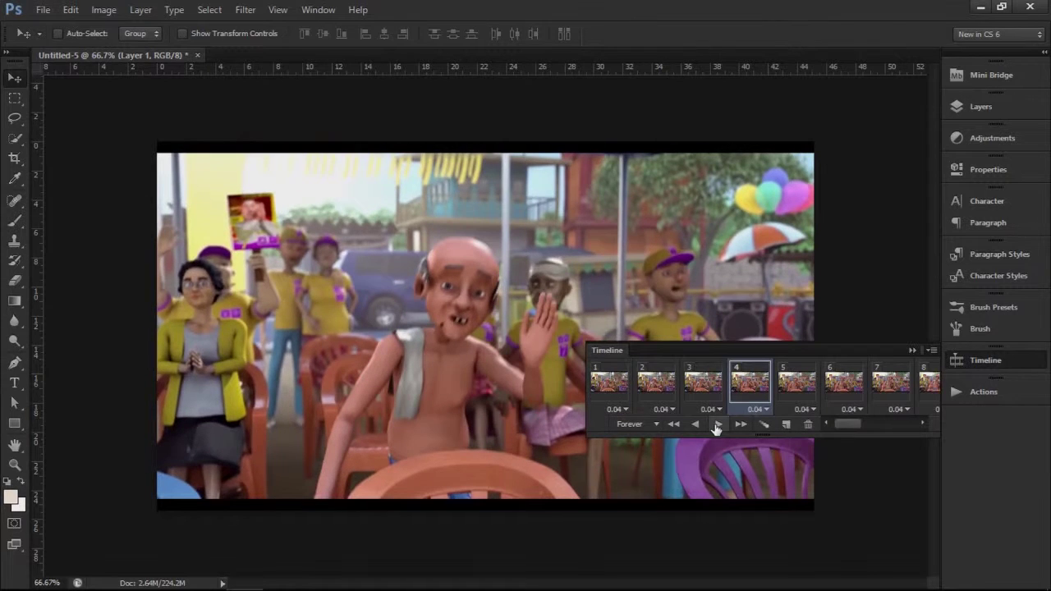
Set a custom delay of 0.05 seconds on all frames from 1 to 21 and collapse the timeline.
click(608, 383)
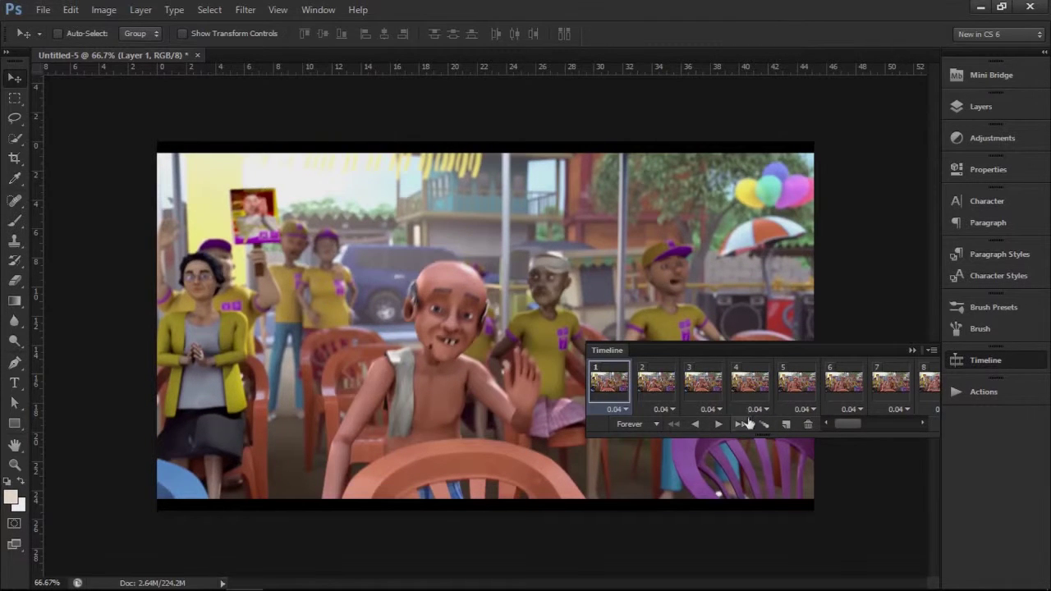
drag(846, 423, 924, 428)
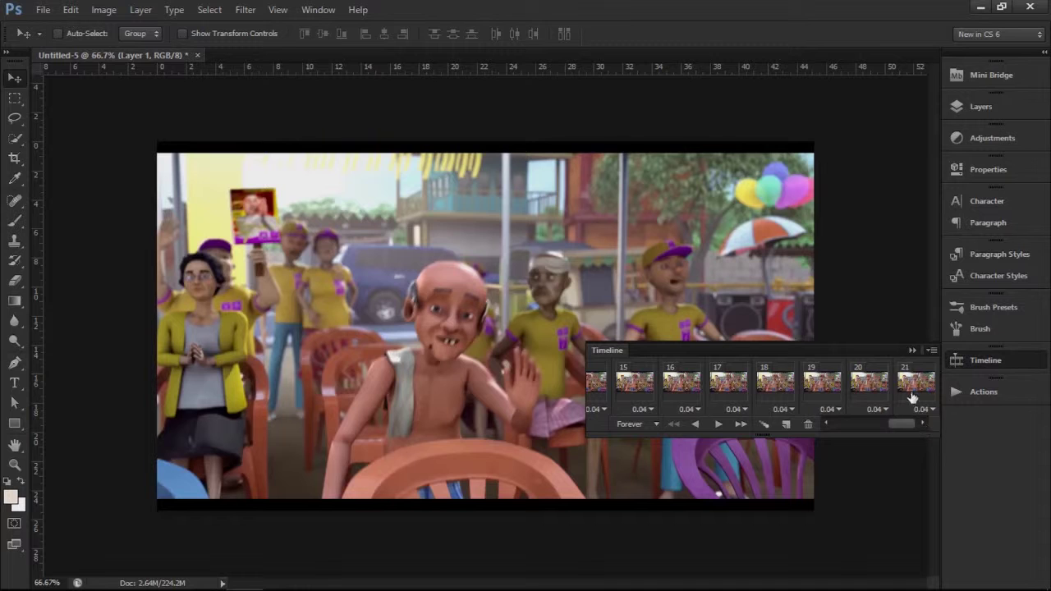
shift+click(914, 398)
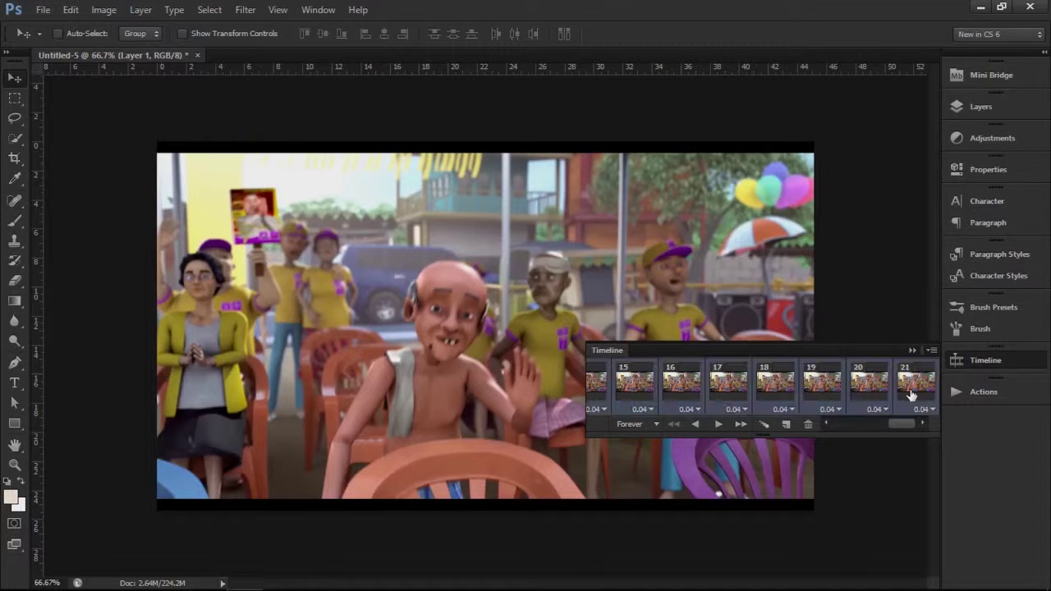
click(746, 409)
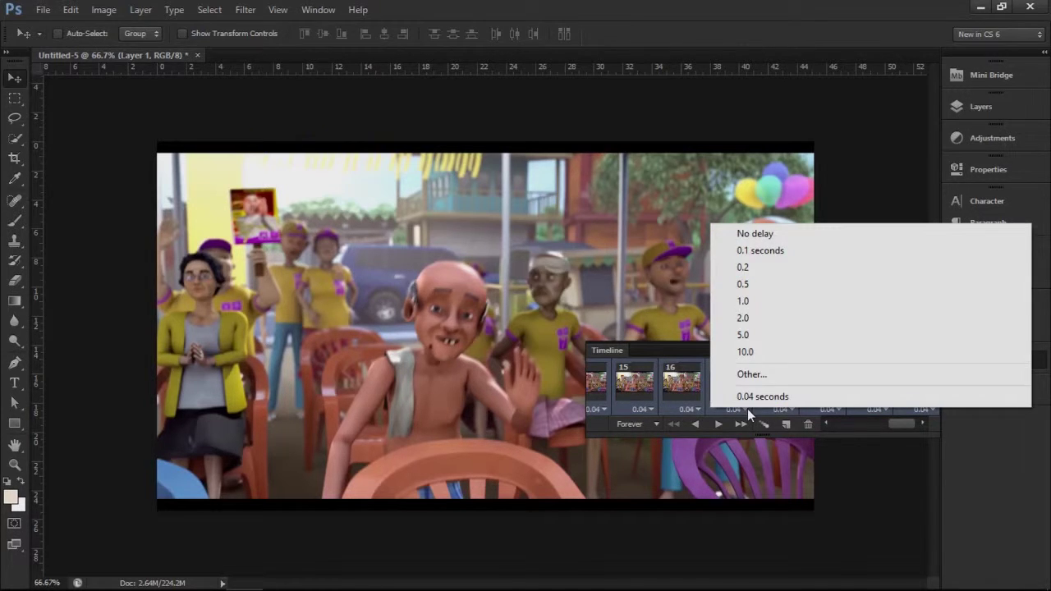
click(755, 370)
click(505, 206)
text(5)
click(600, 194)
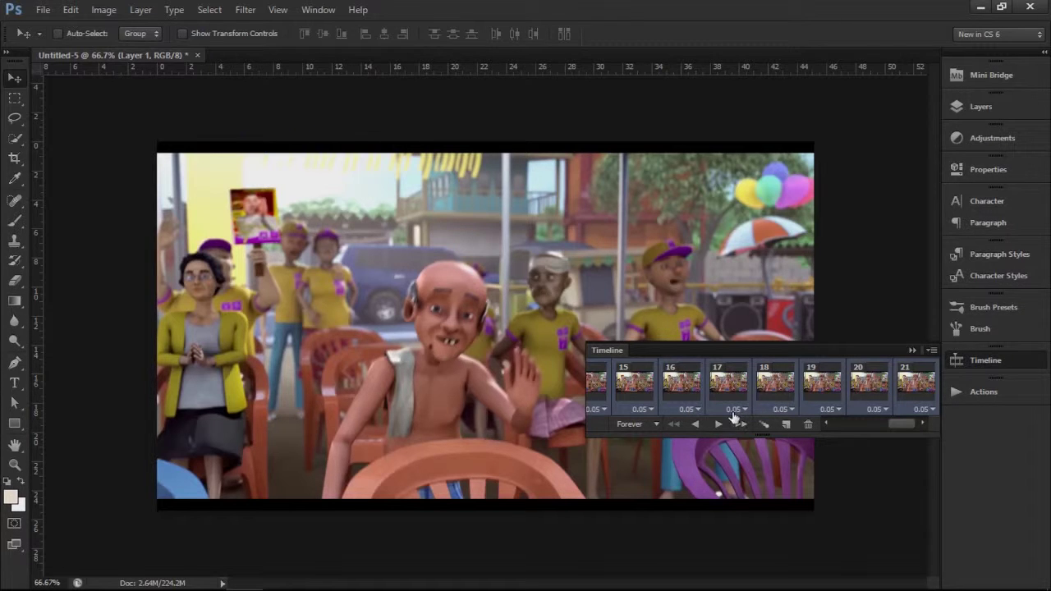
click(912, 352)
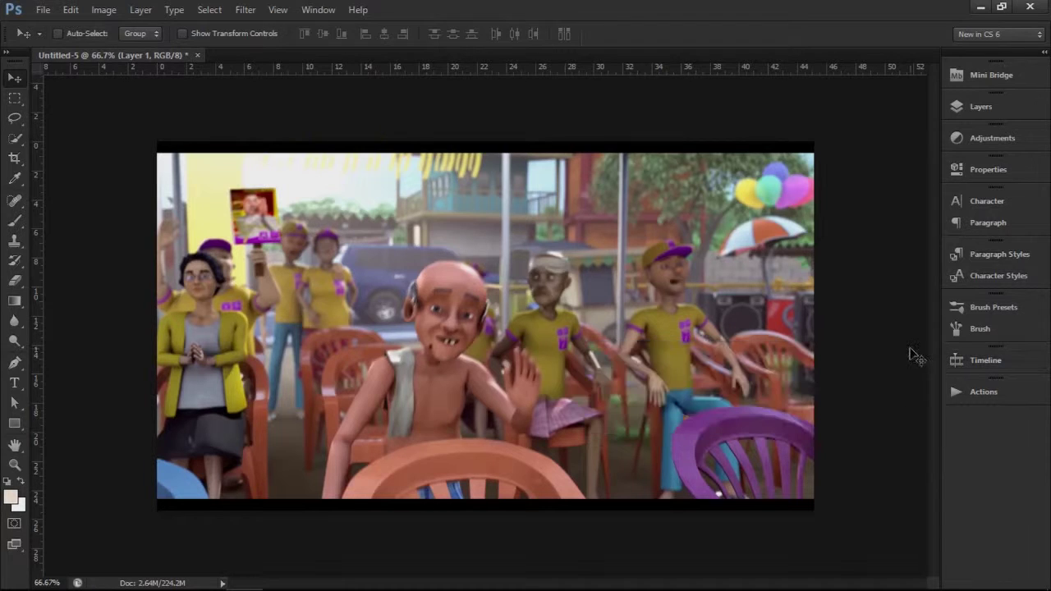
Crop the image to a roughly square area around the waving man, cutting off the black bars and both sides.
click(15, 159)
drag(486, 145, 489, 151)
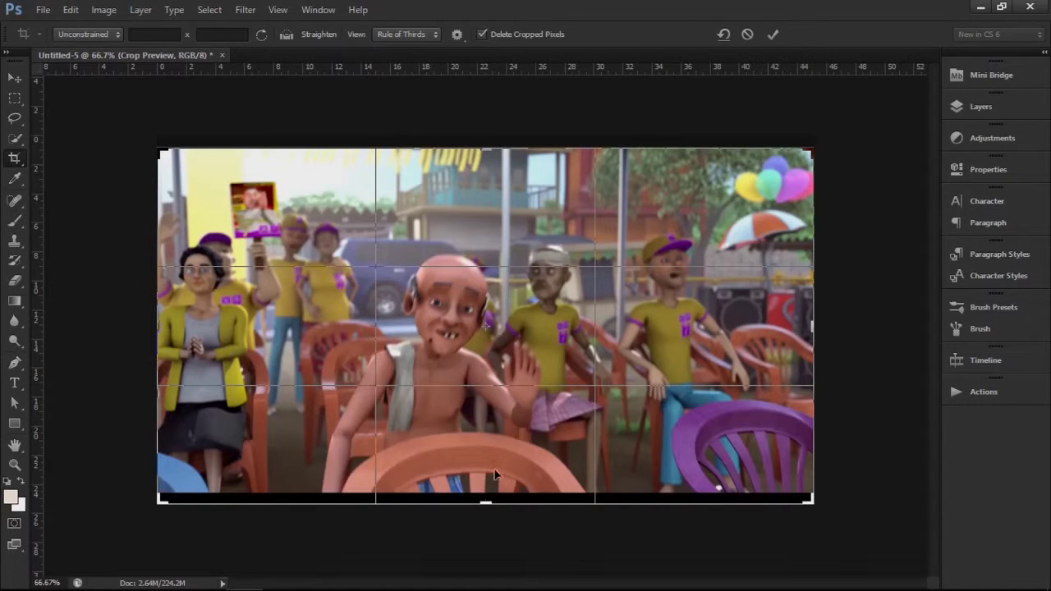
drag(486, 502, 486, 498)
drag(153, 330, 213, 330)
drag(765, 328, 670, 307)
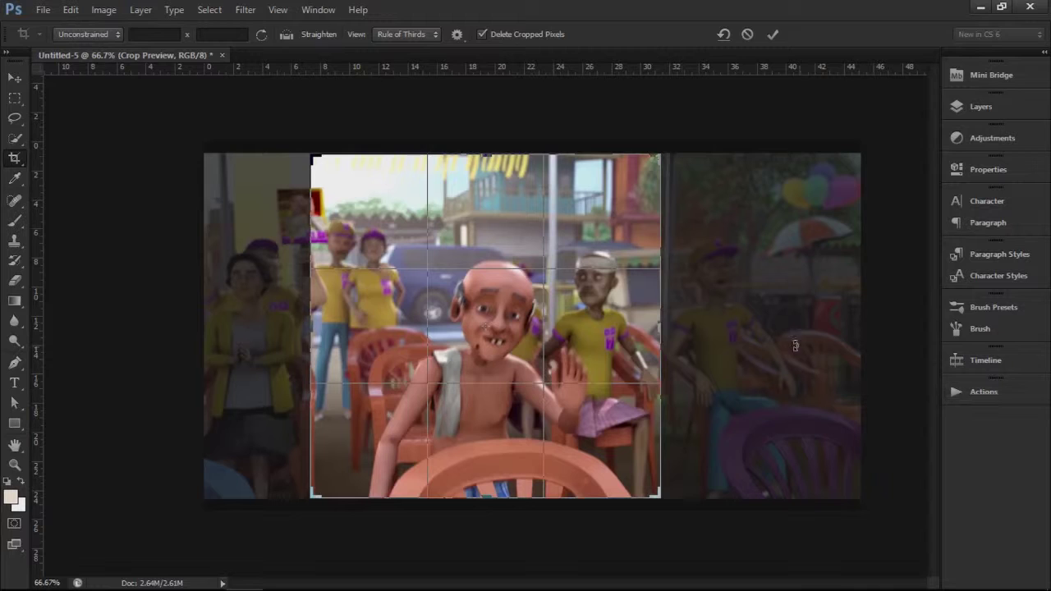
click(770, 35)
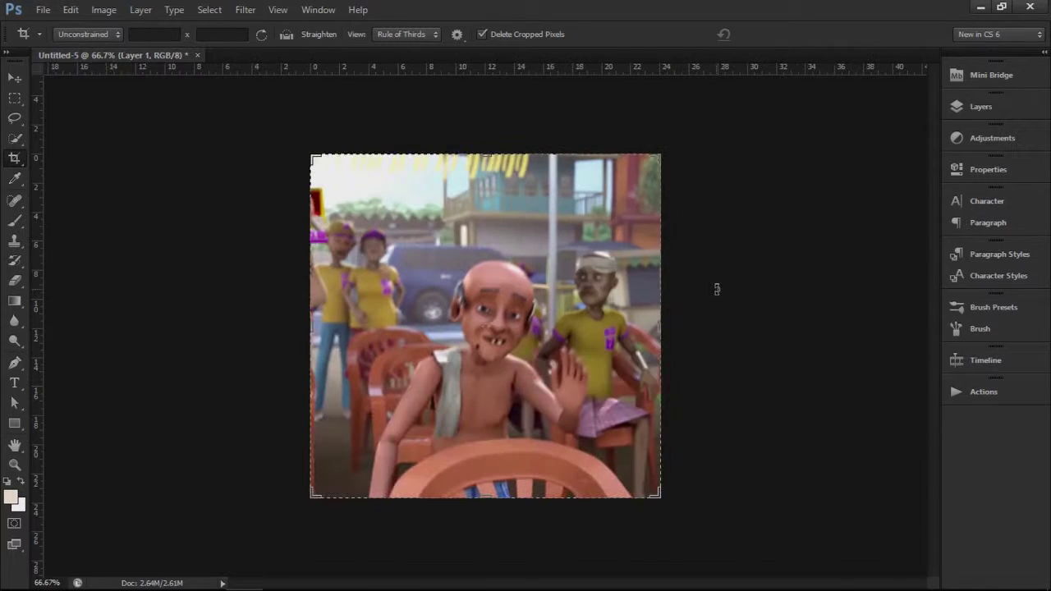
click(15, 79)
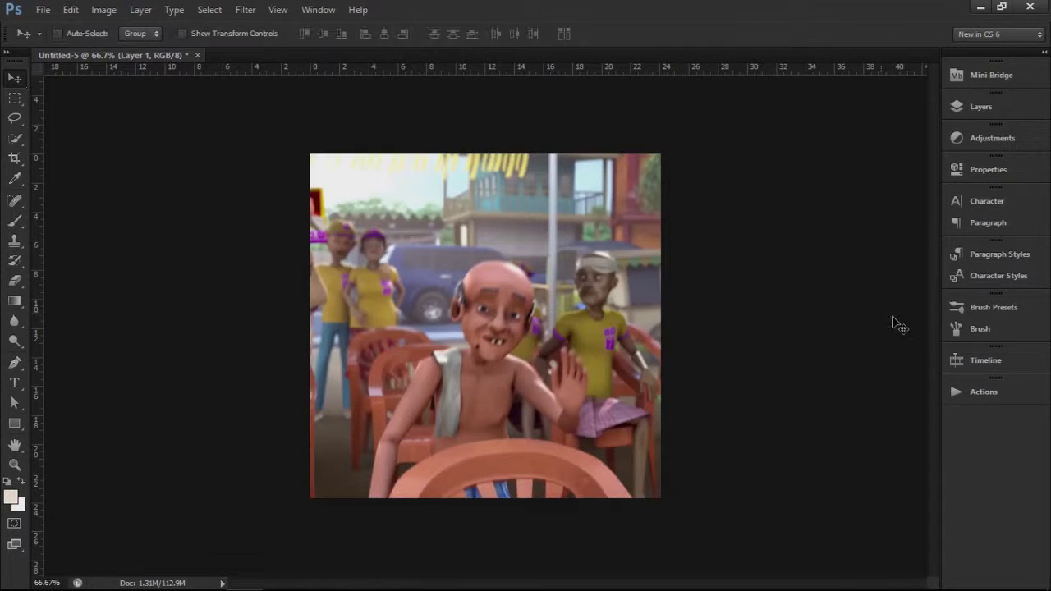
Check the cropped frames in the timeline, then collapse it.
click(970, 357)
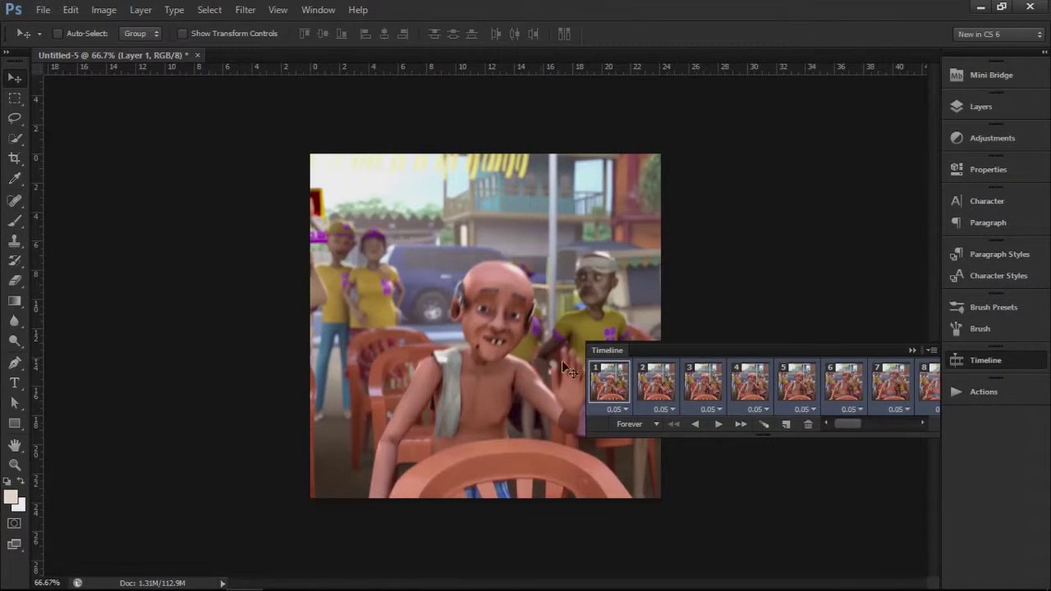
drag(848, 424, 800, 424)
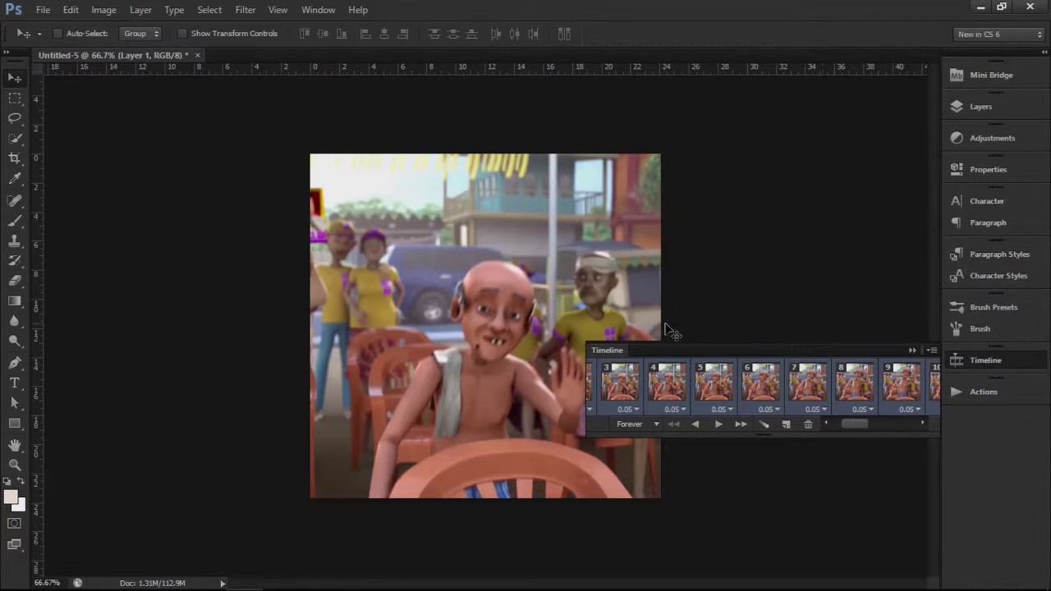
click(909, 349)
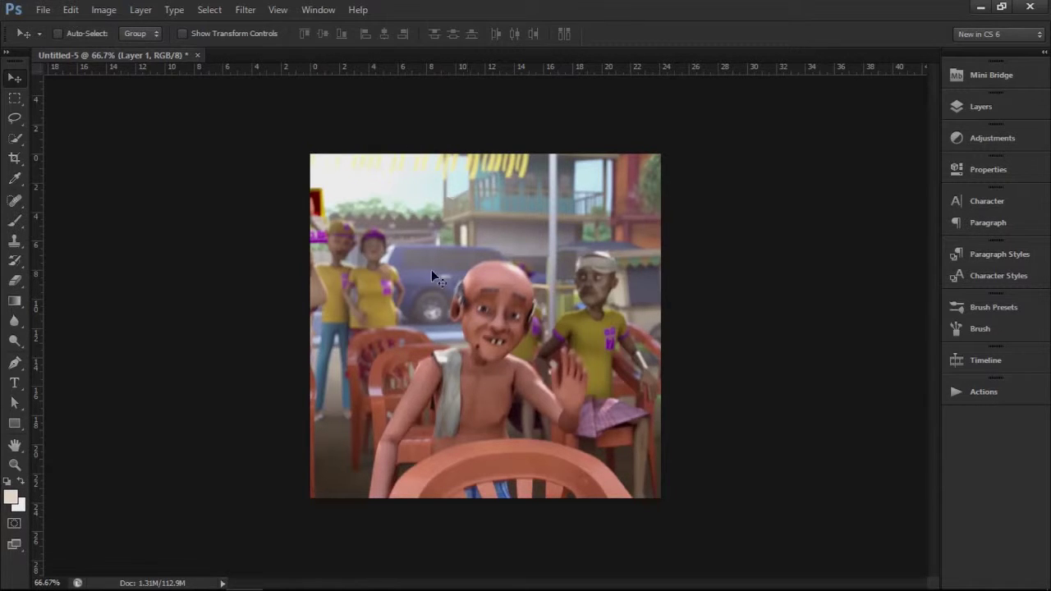
Open the Save for Web export of the cropped animation and set the file format to GIF.
click(43, 10)
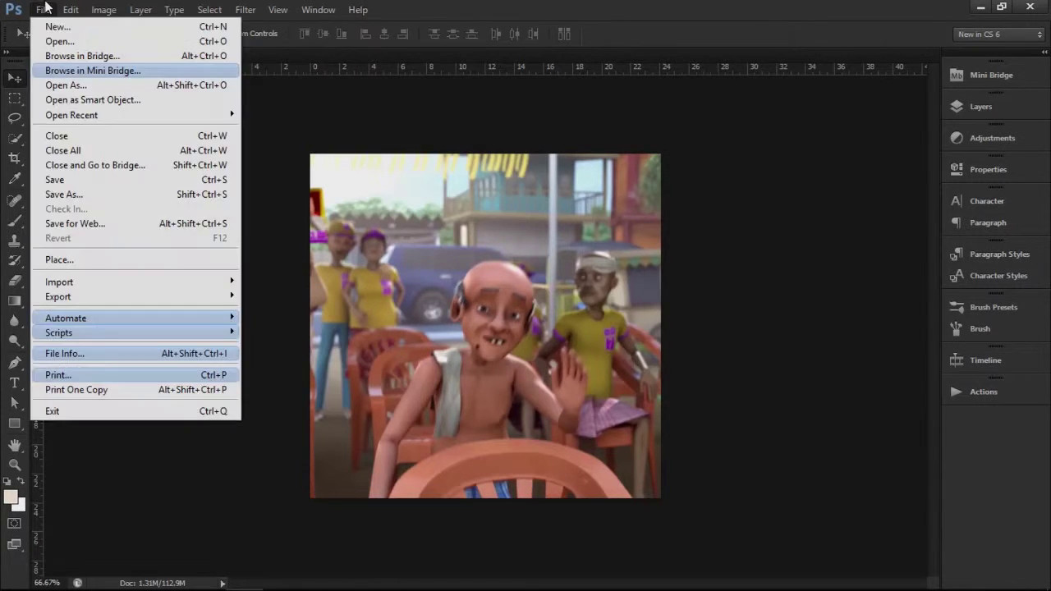
click(78, 223)
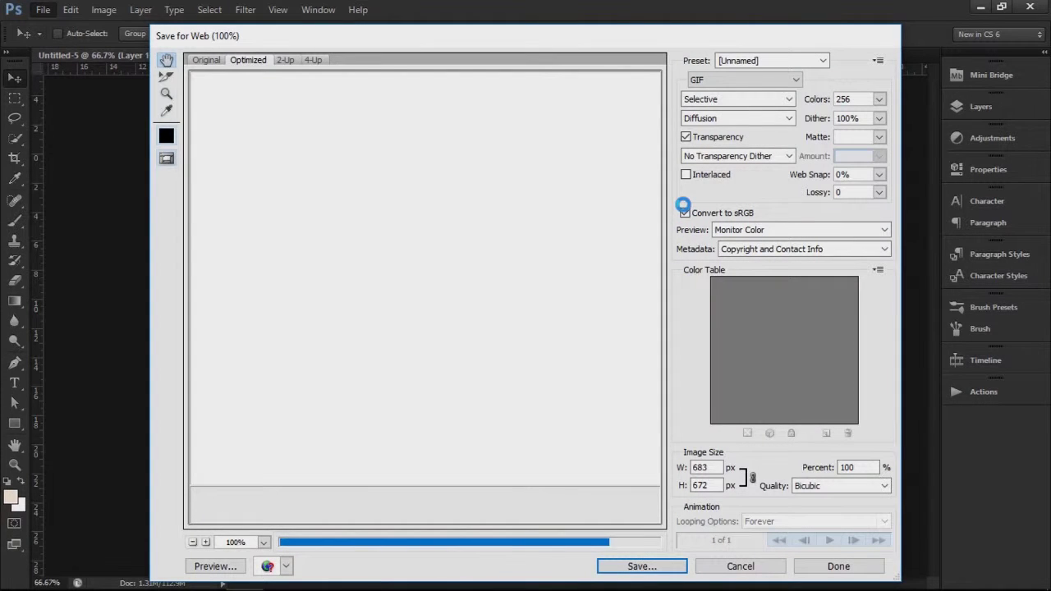
click(685, 213)
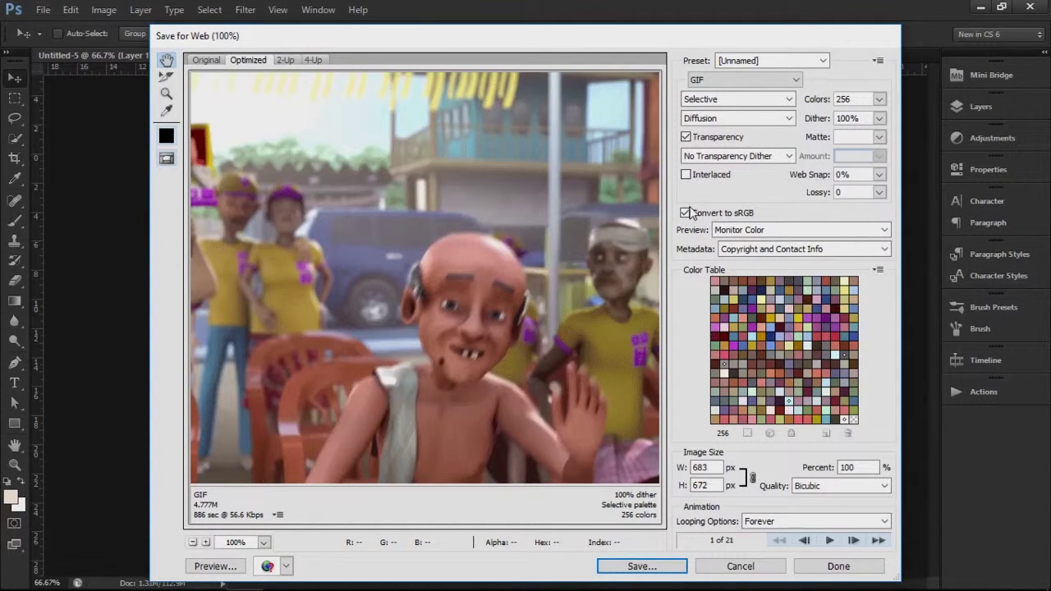
click(728, 79)
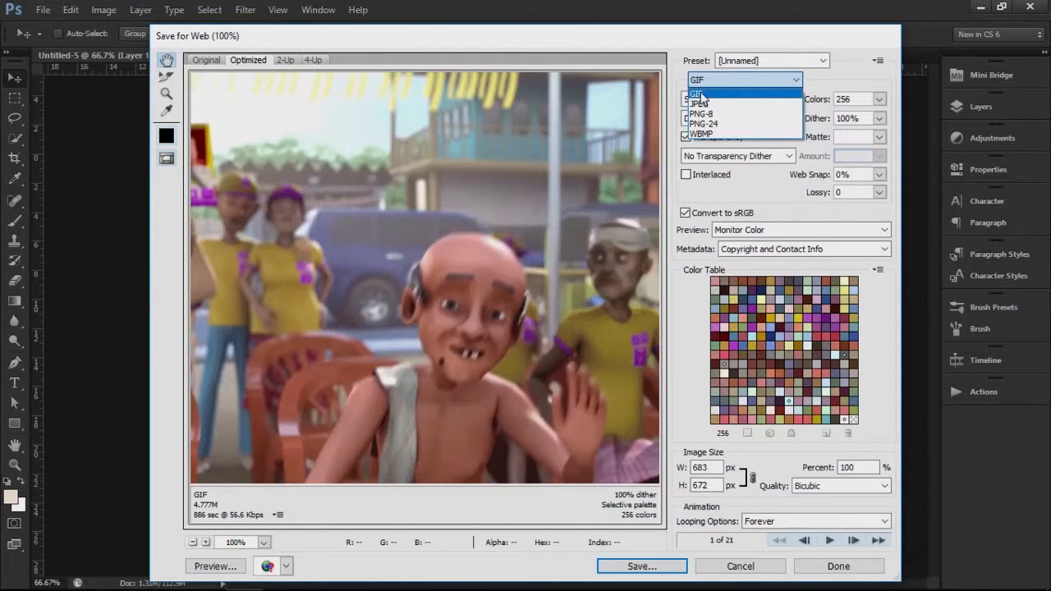
click(700, 97)
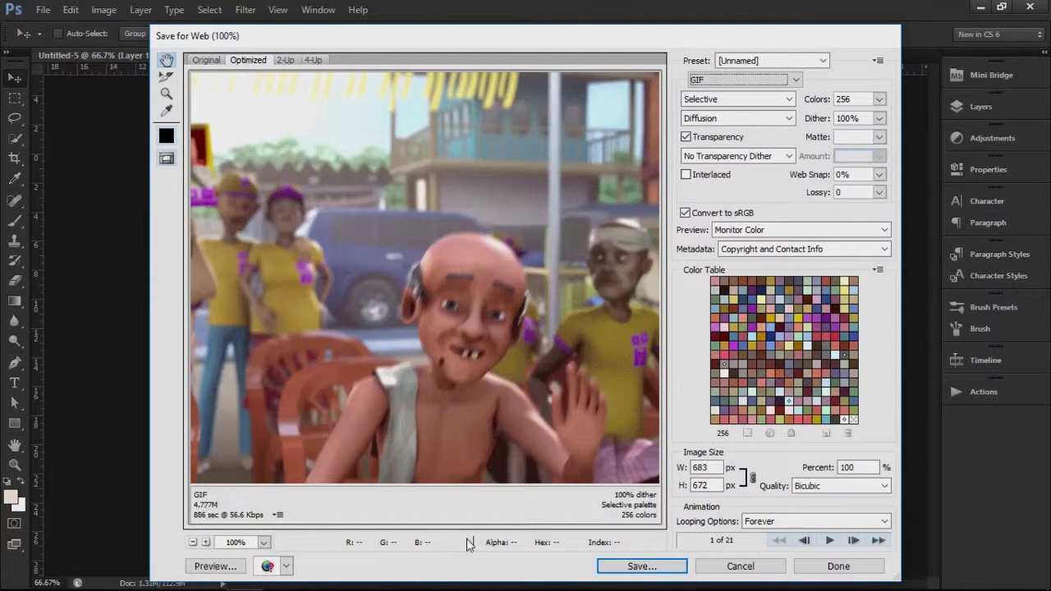
Scale the export to 25 percent with Bicubic quality and play the animation preview to check it.
click(854, 467)
text(25)
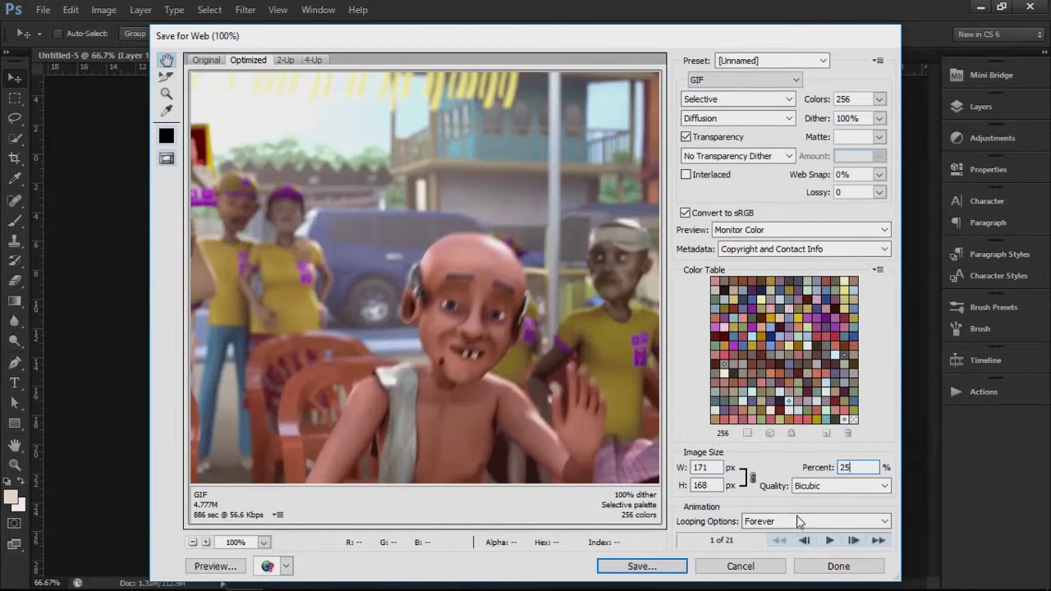
click(813, 485)
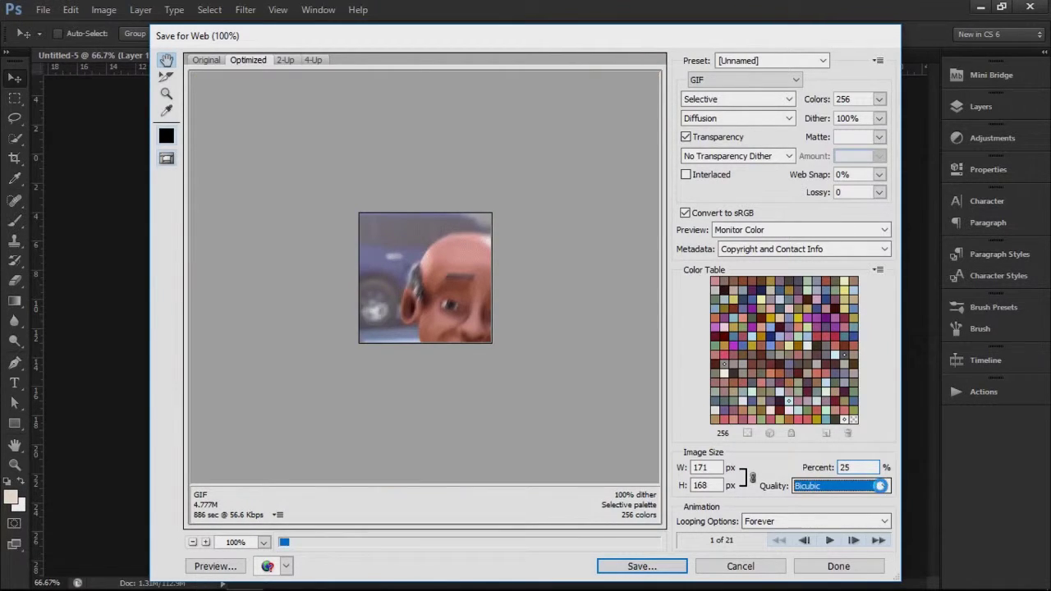
click(882, 485)
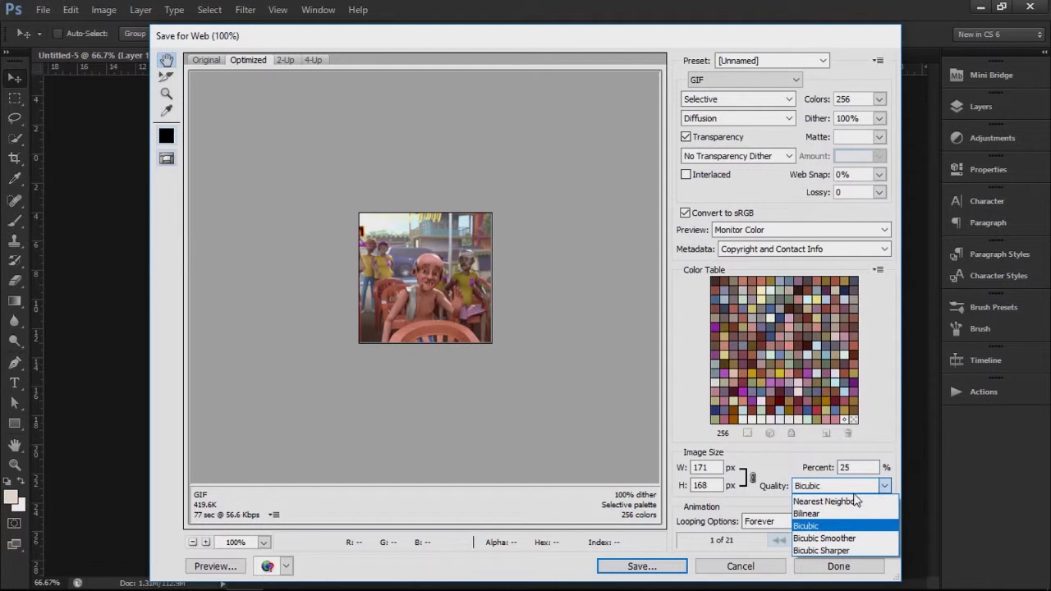
click(891, 483)
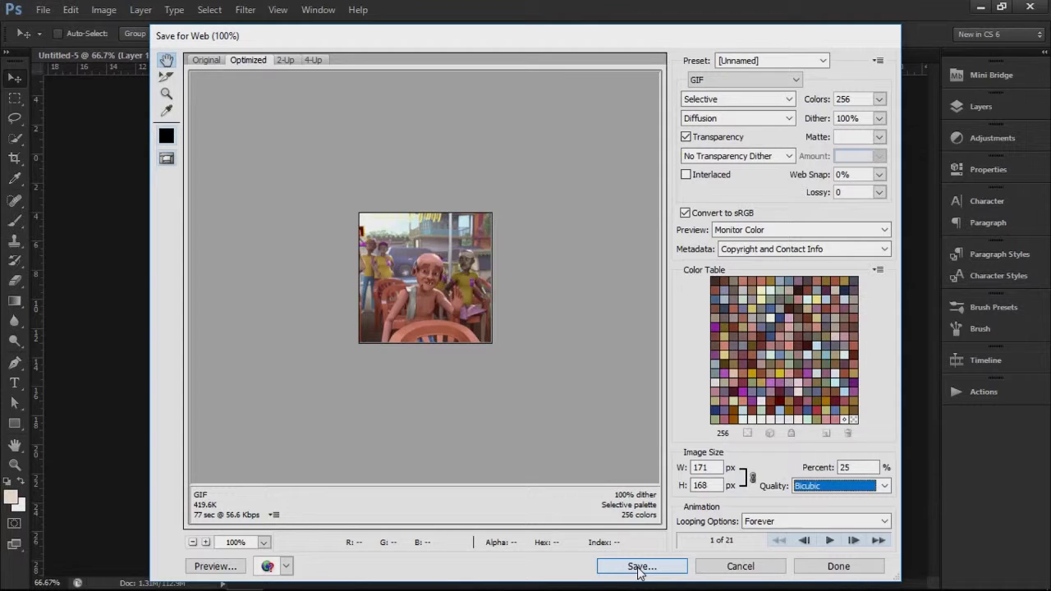
click(828, 540)
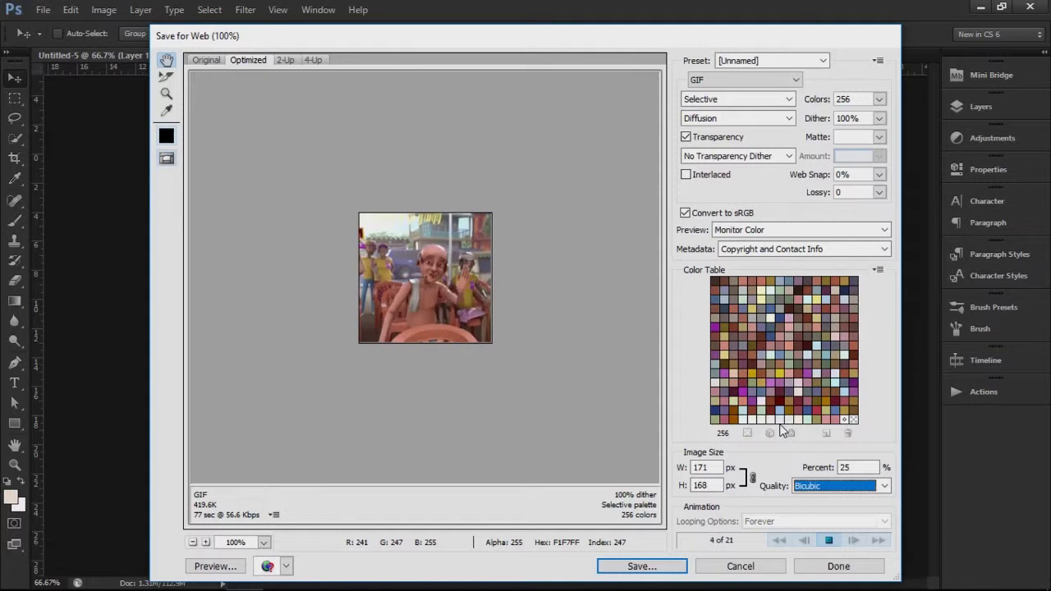
click(828, 540)
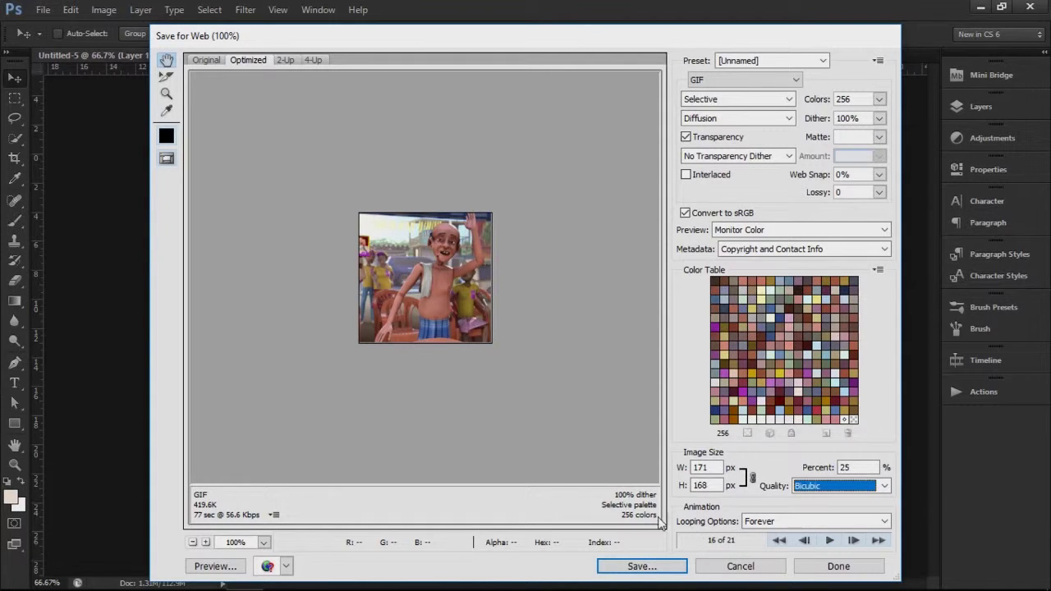
Save the optimized GIF to the Desktop under the file name gif1.
click(665, 567)
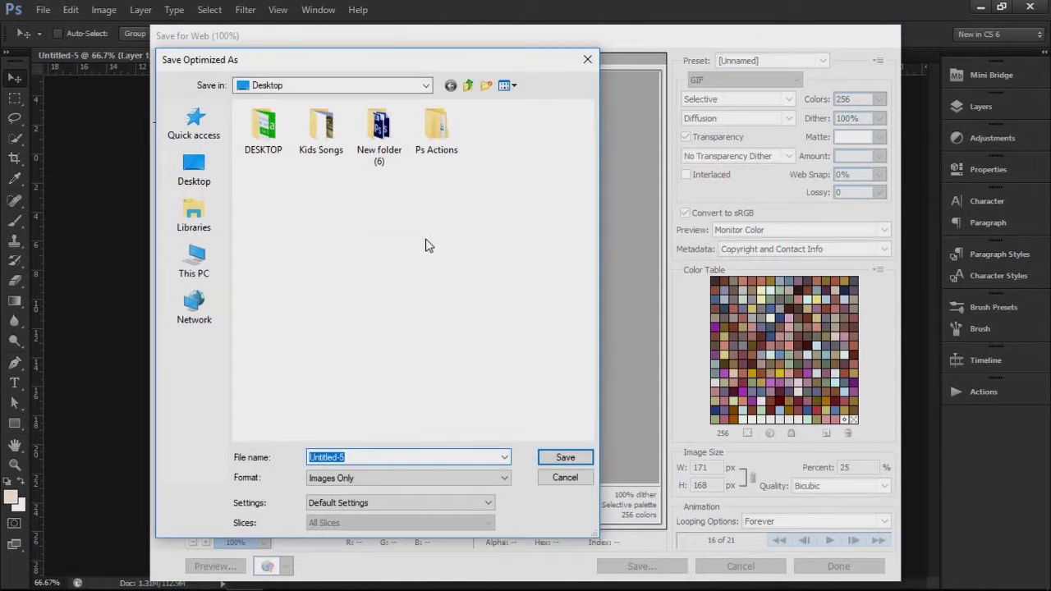
click(203, 170)
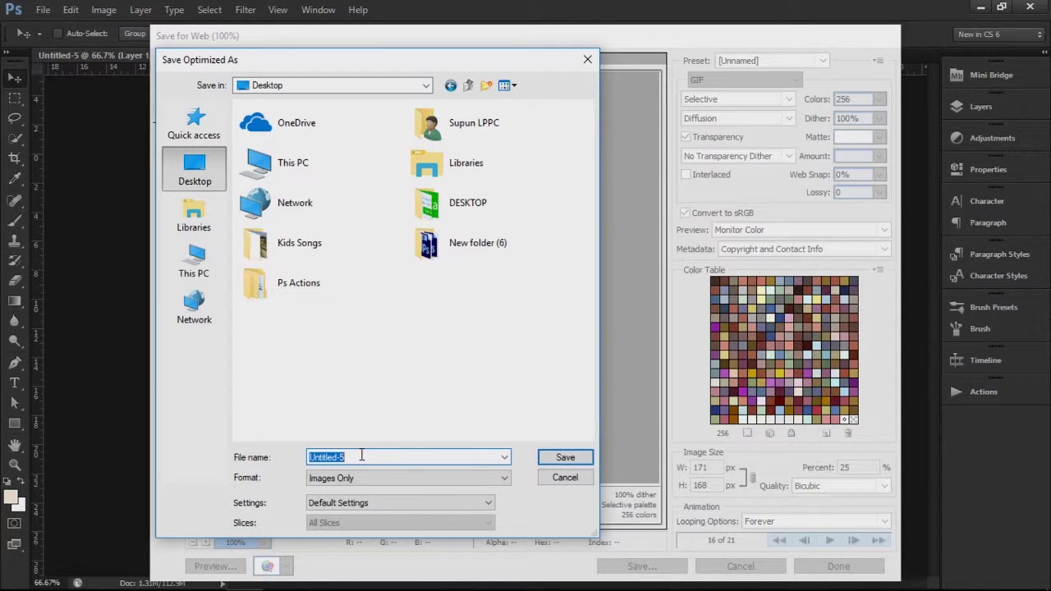
text(gif1)
click(563, 457)
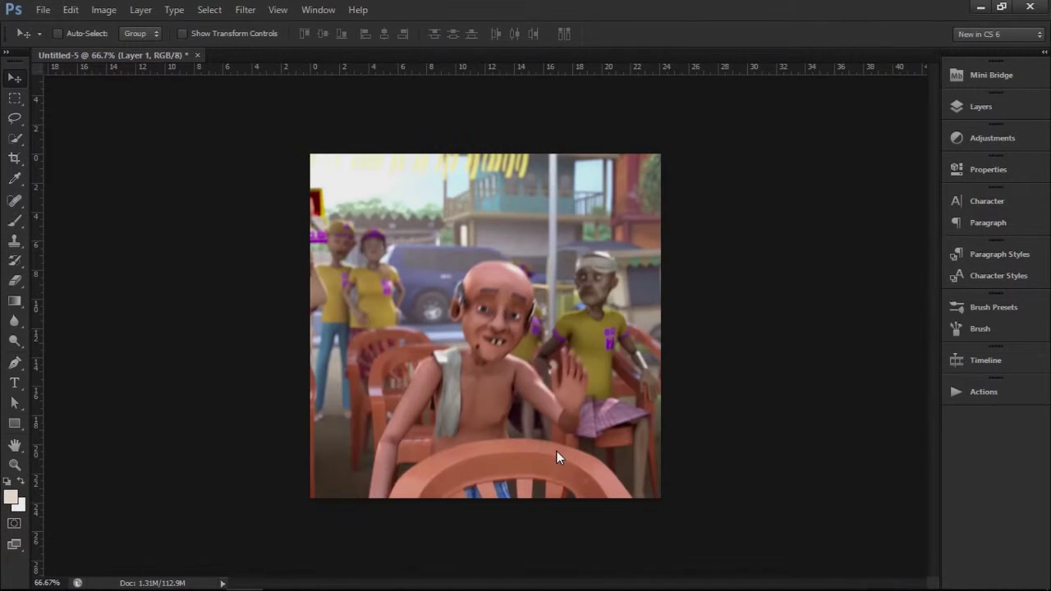
Switch to the desktop, open the exported gif1 in Photos to watch it play, and close the viewer.
click(981, 7)
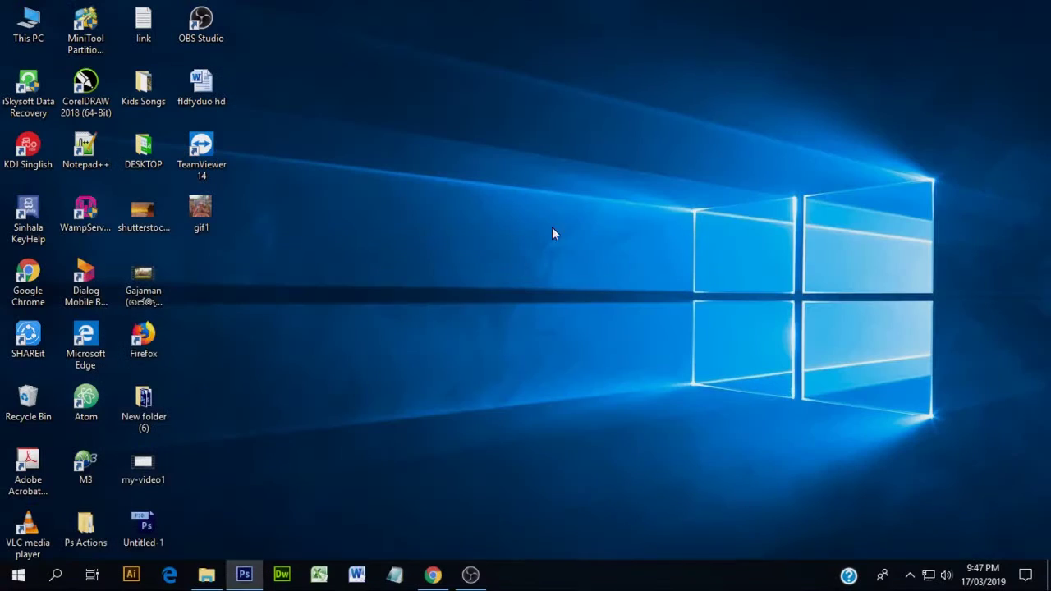
click(200, 211)
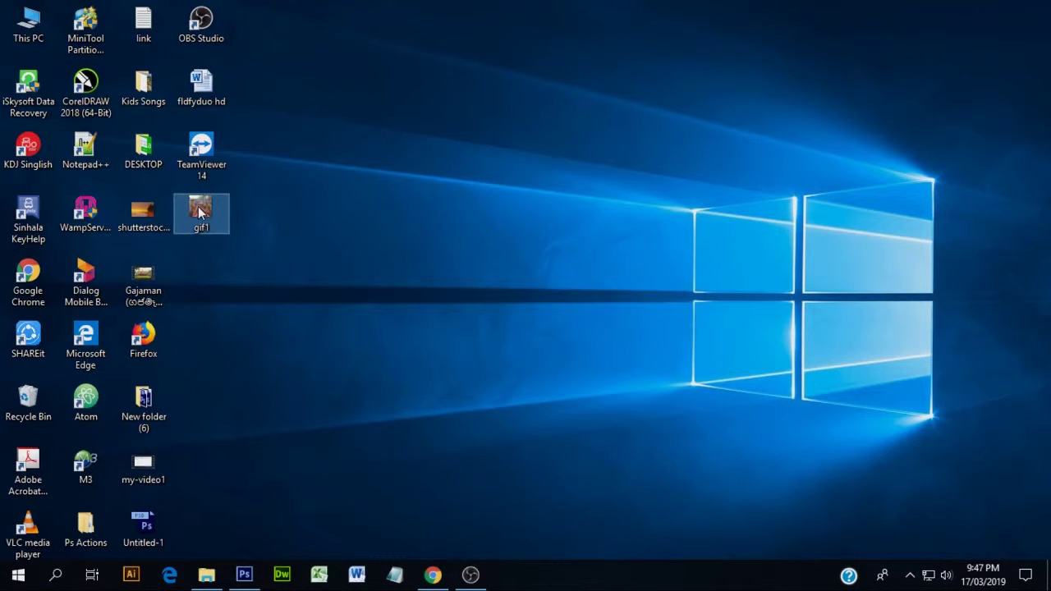
mouse_move(199, 211)
double_click(200, 212)
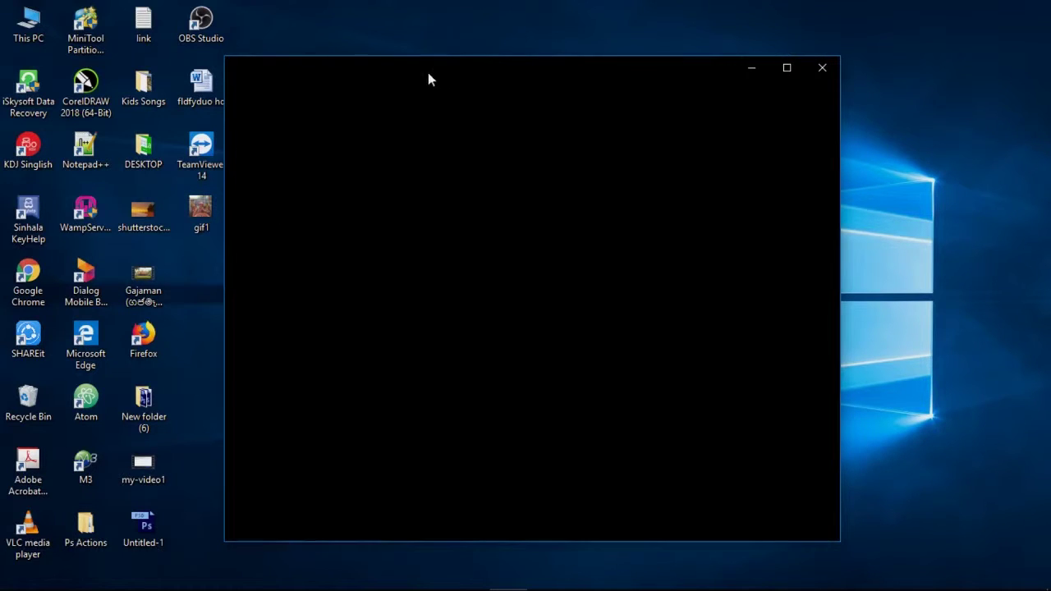
drag(428, 79, 469, 65)
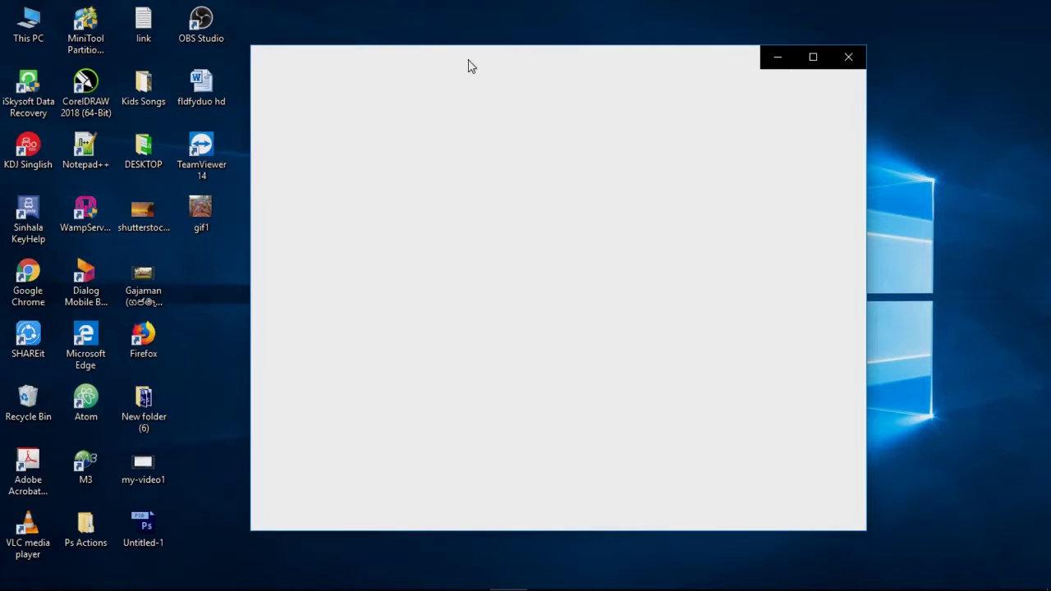
right_click(468, 60)
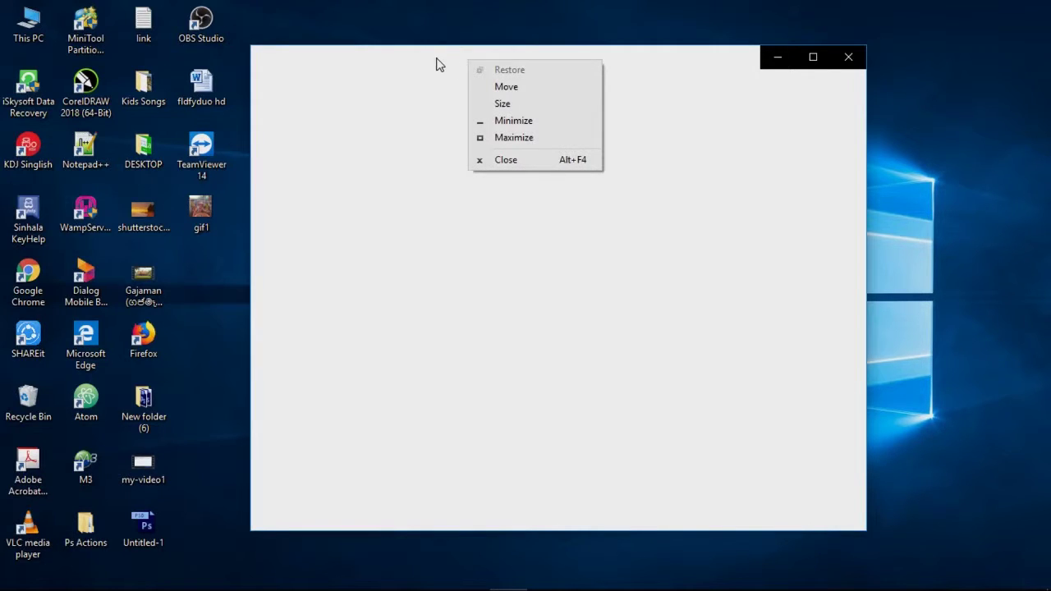
click(437, 58)
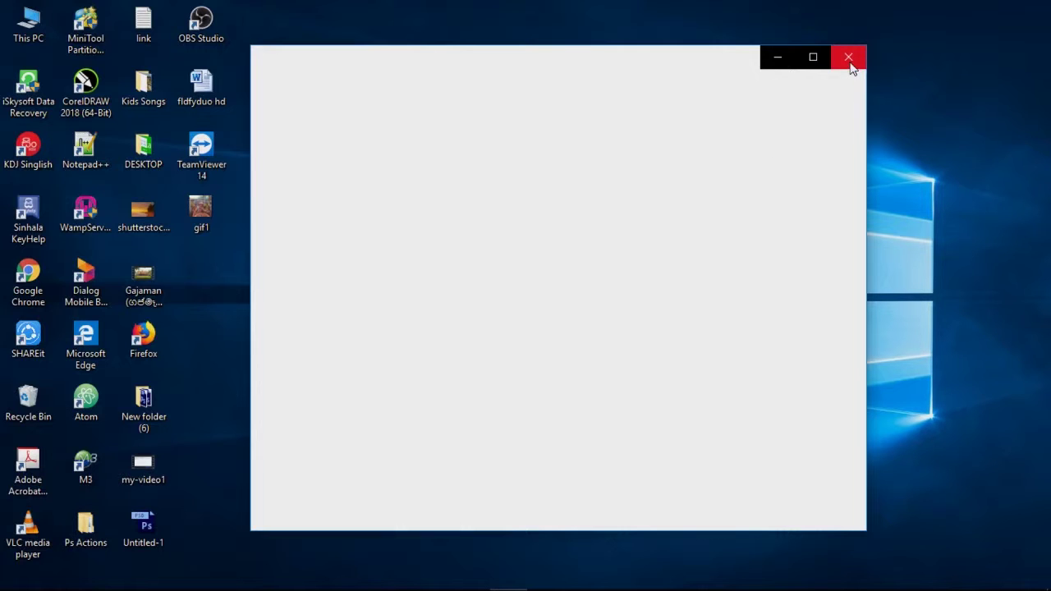
right_click(969, 111)
click(934, 156)
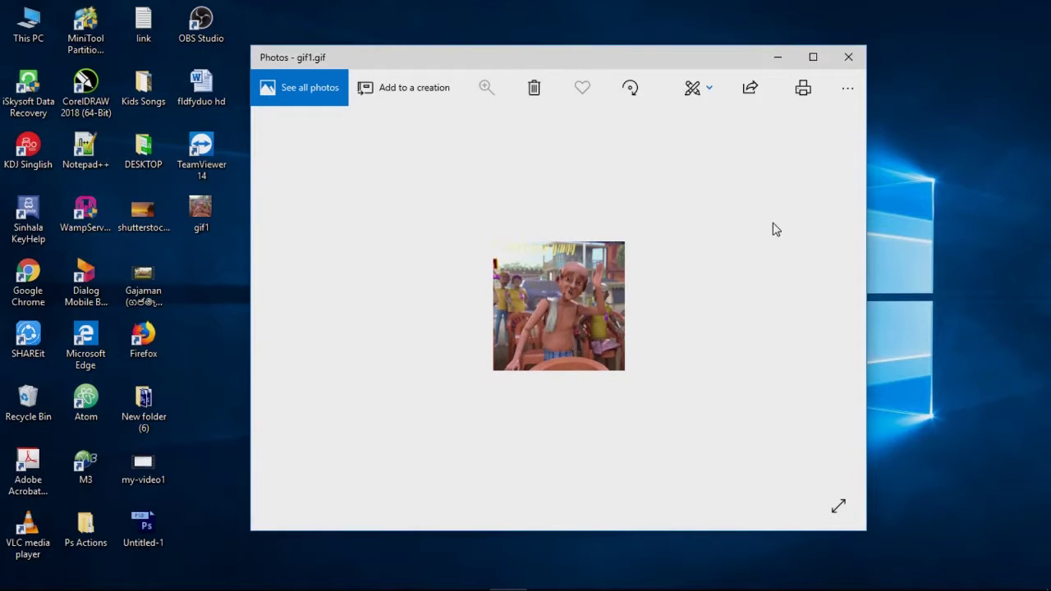
right_click(775, 228)
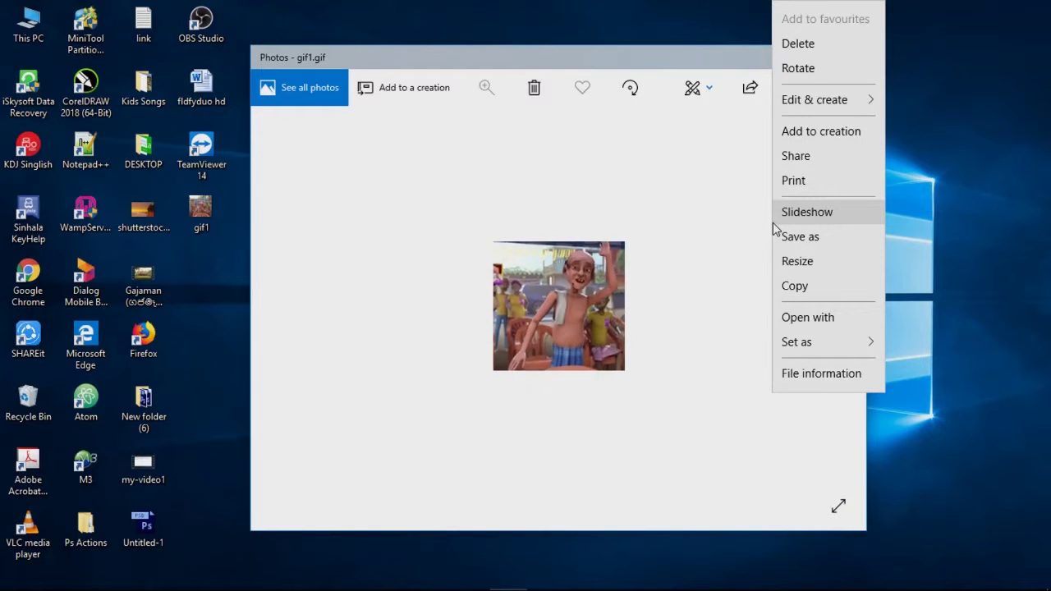
click(673, 66)
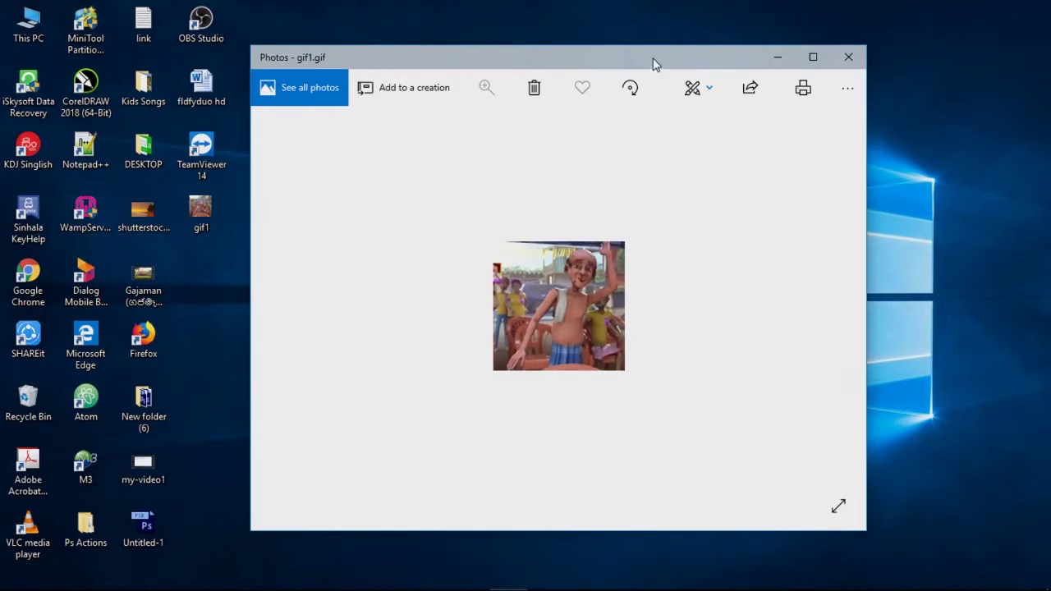
click(846, 61)
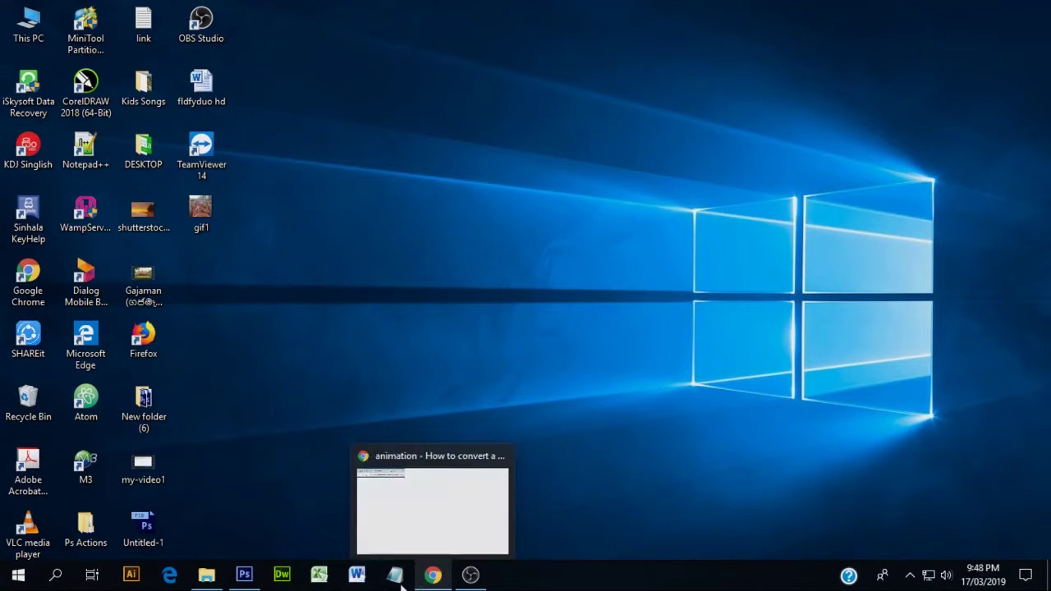
click(245, 576)
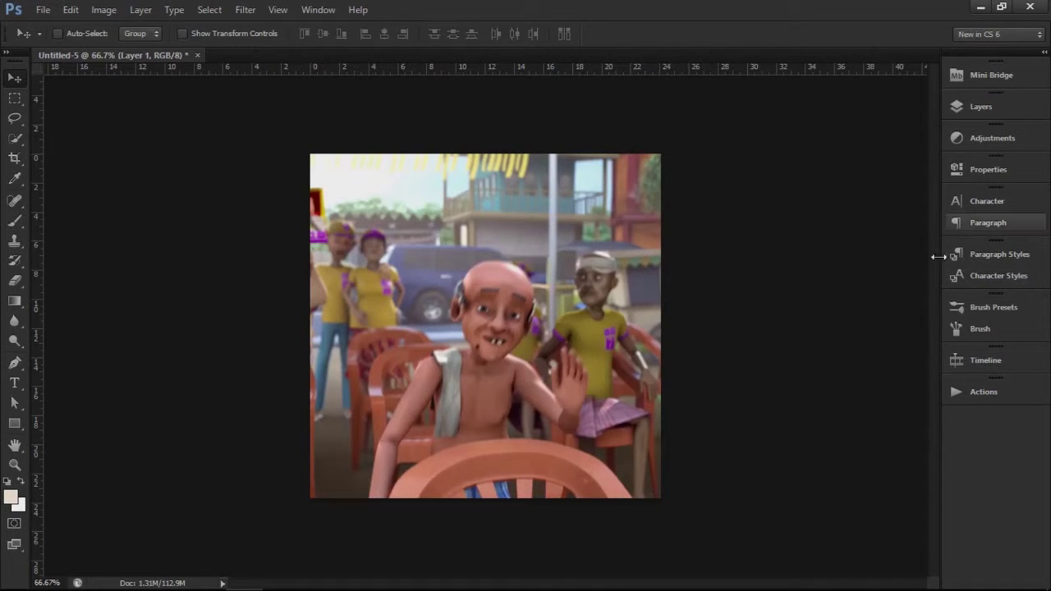
click(979, 8)
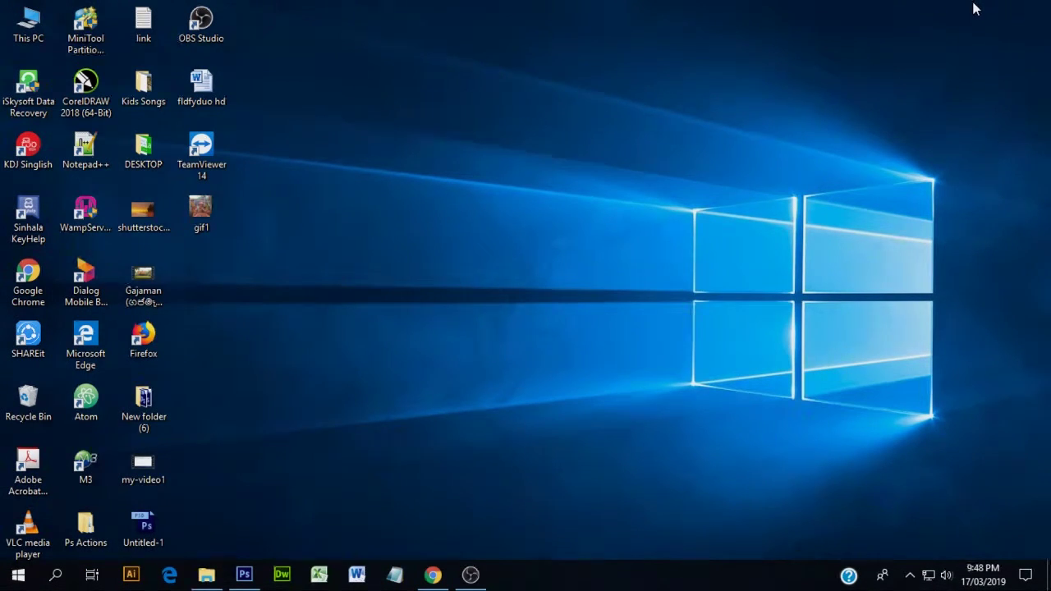